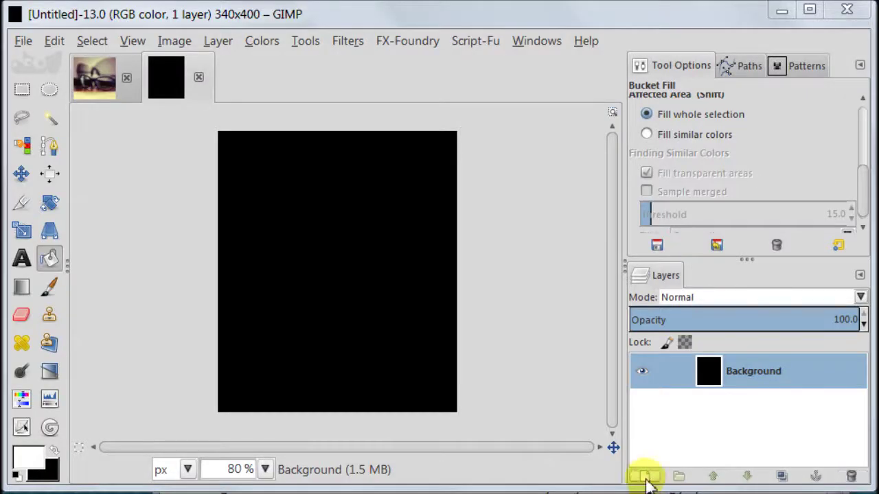
- Add a transparent layer named Layer and select a 295×295 square at 23,22
click(645, 477)
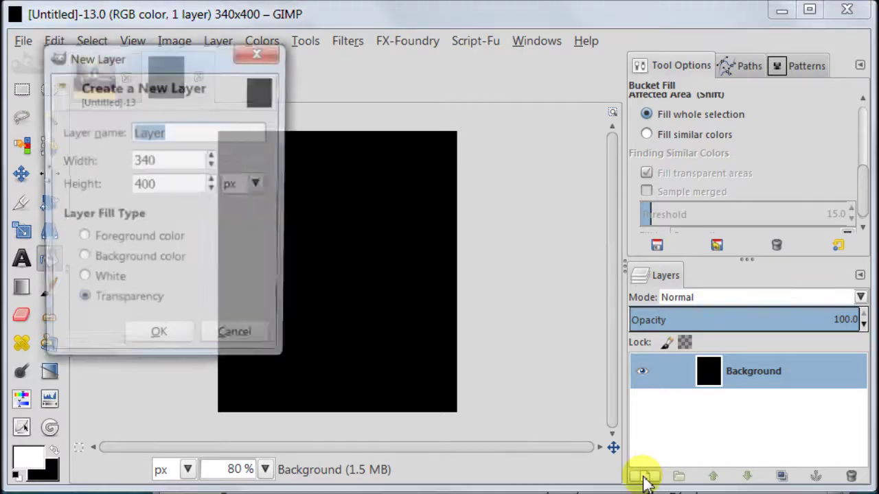
click(179, 343)
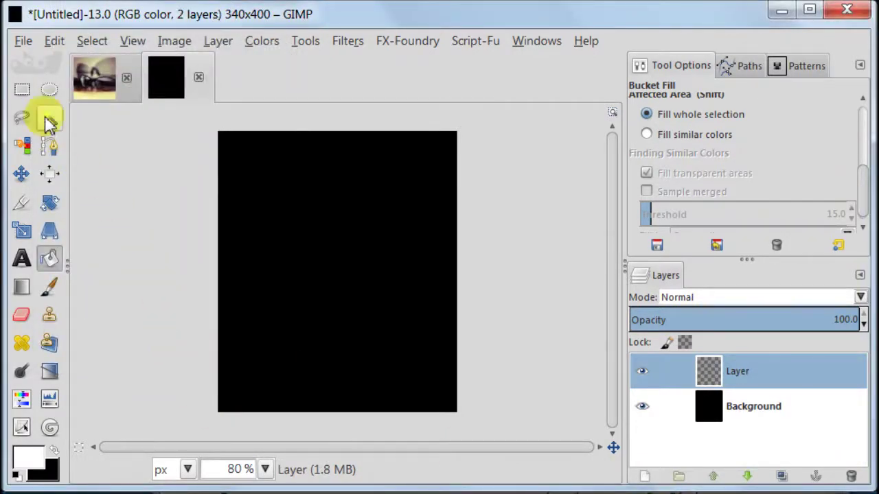
click(22, 92)
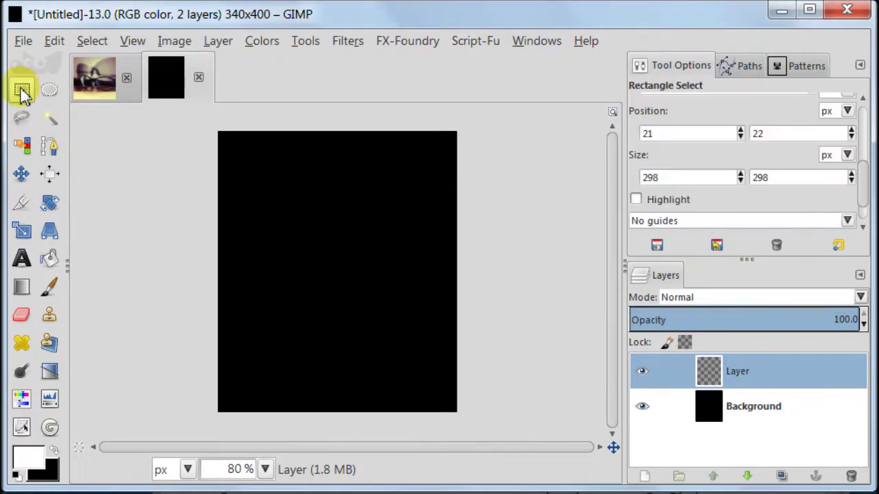
click(218, 137)
drag(218, 137, 456, 413)
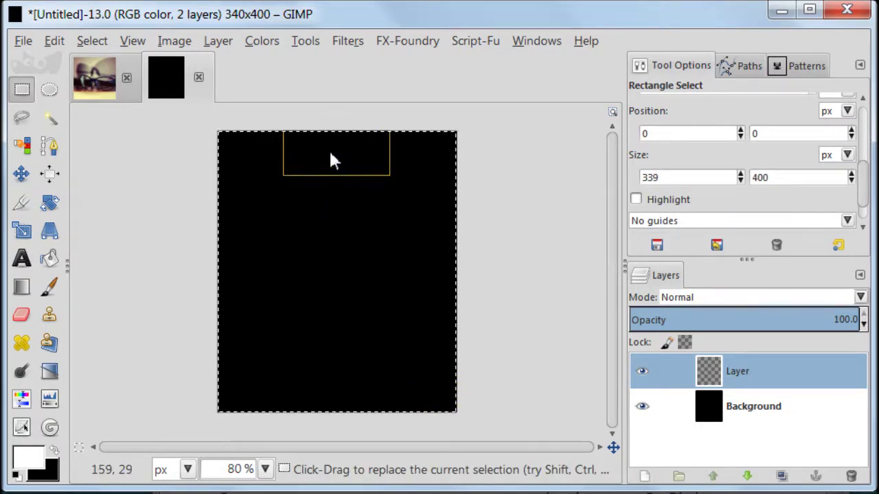
drag(329, 155, 332, 167)
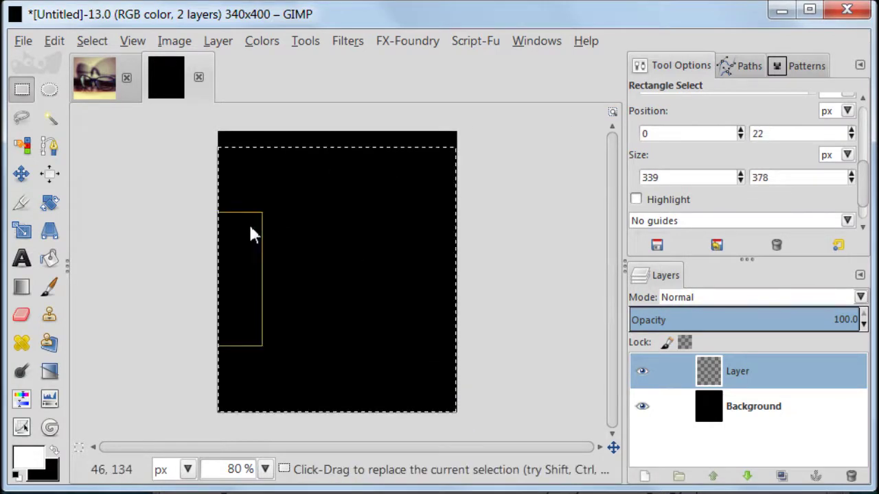
drag(245, 231, 262, 238)
drag(430, 256, 418, 270)
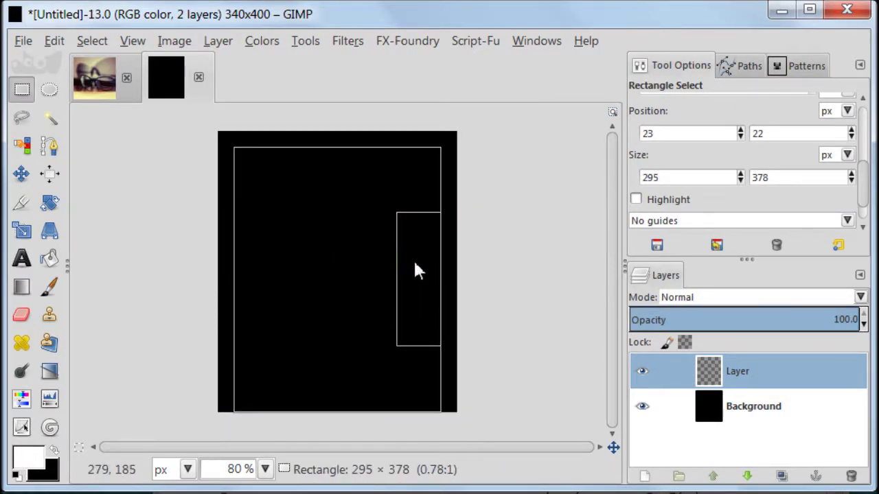
drag(337, 385, 336, 325)
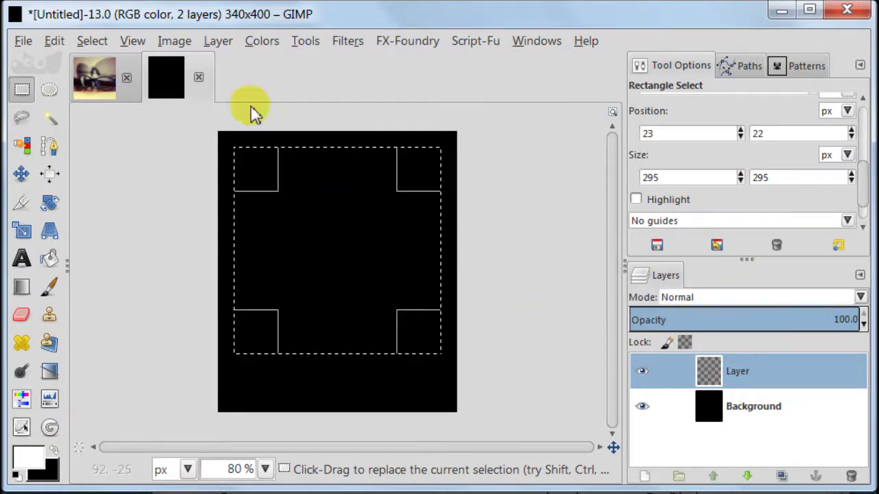
- Invert the square selection, bucket-fill the surrounding border white, then deselect
click(88, 44)
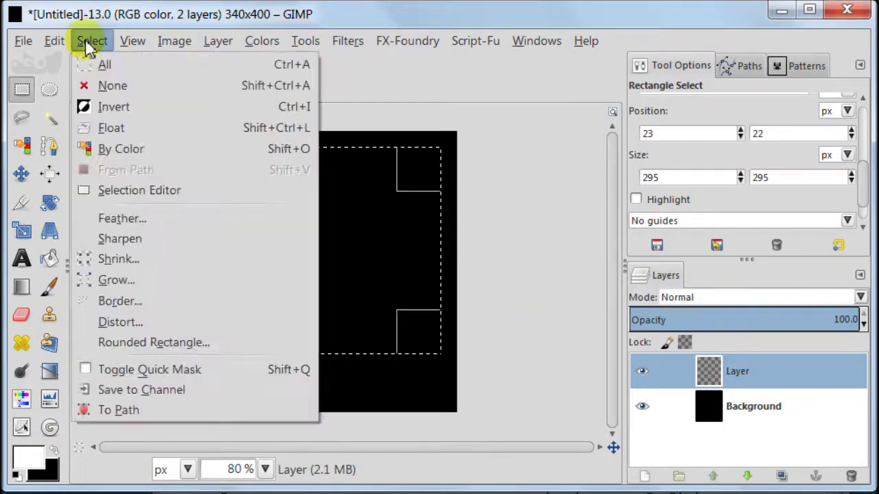
click(179, 108)
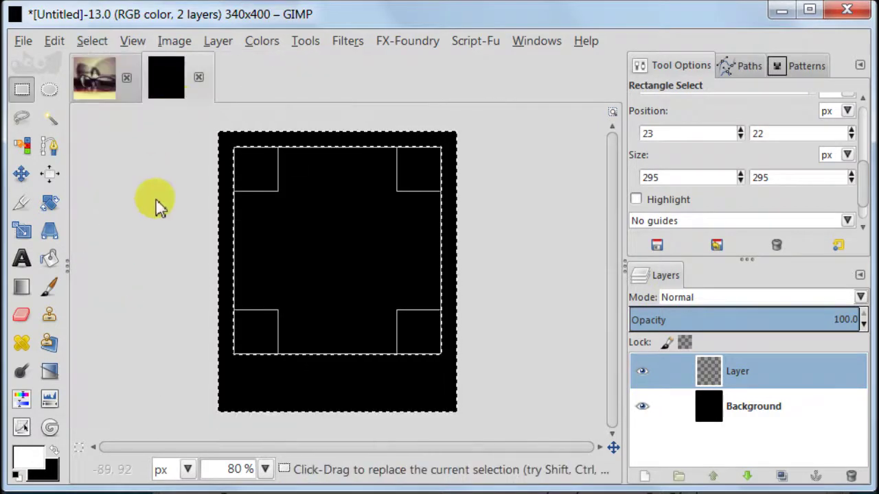
click(50, 258)
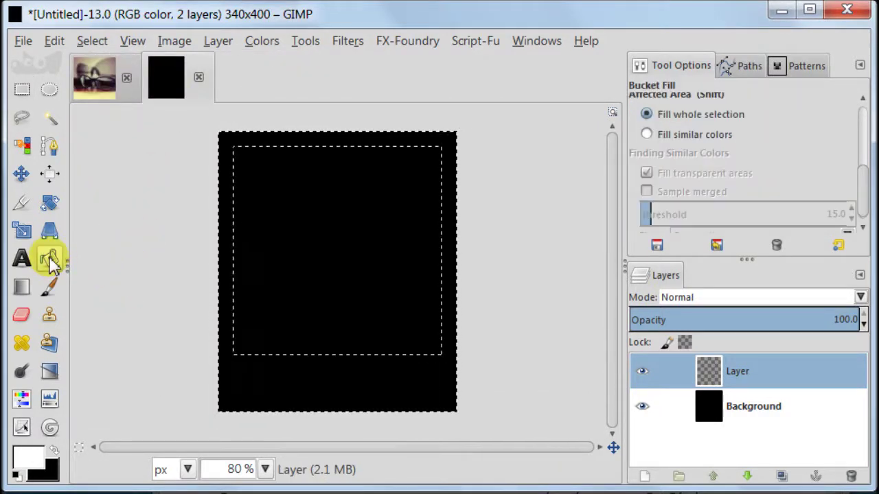
click(320, 389)
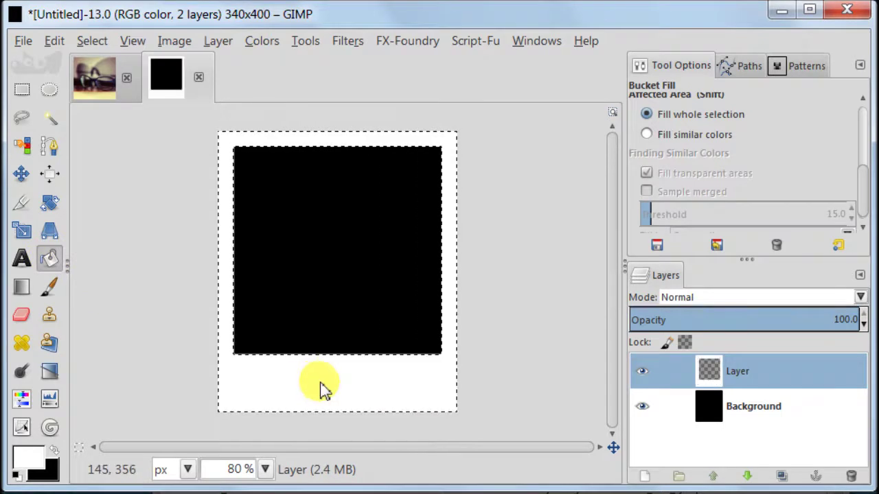
click(91, 40)
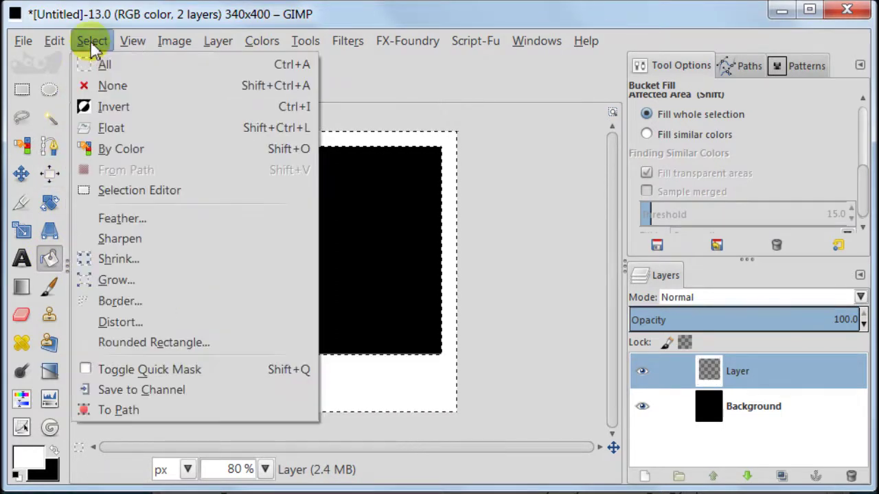
click(103, 86)
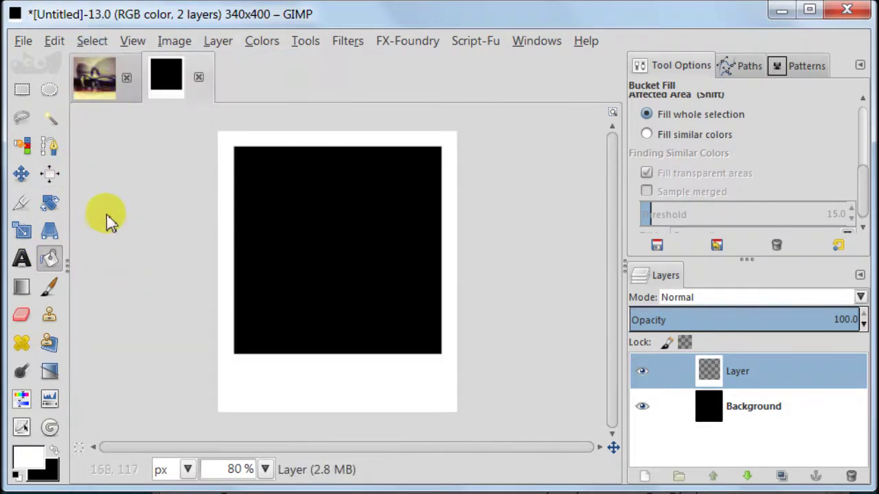
- Add a transparent Layer #1 and move it below Layer
click(645, 477)
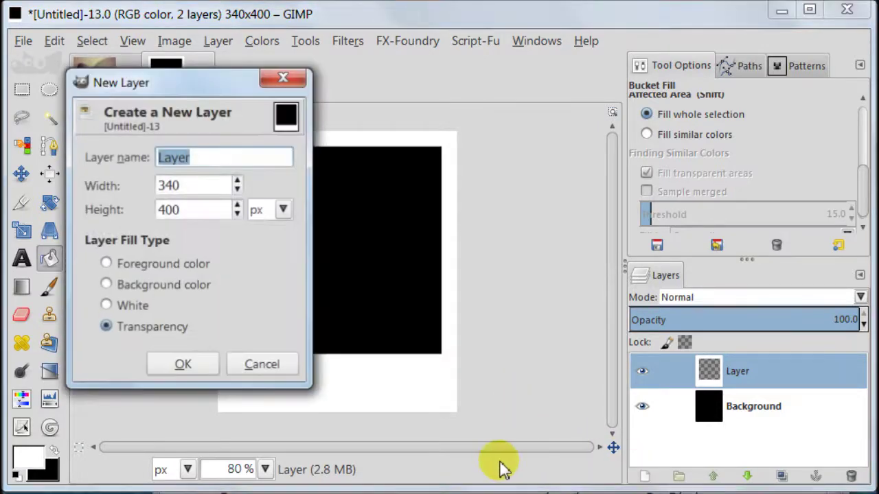
click(192, 365)
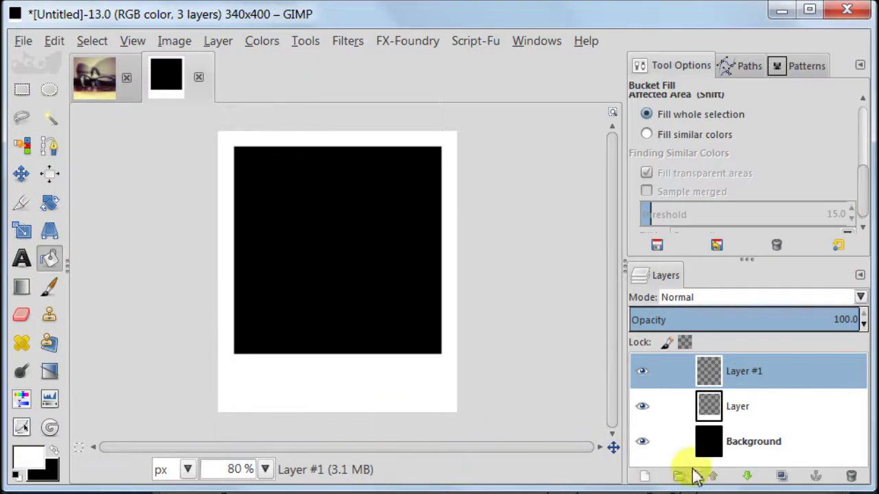
click(753, 480)
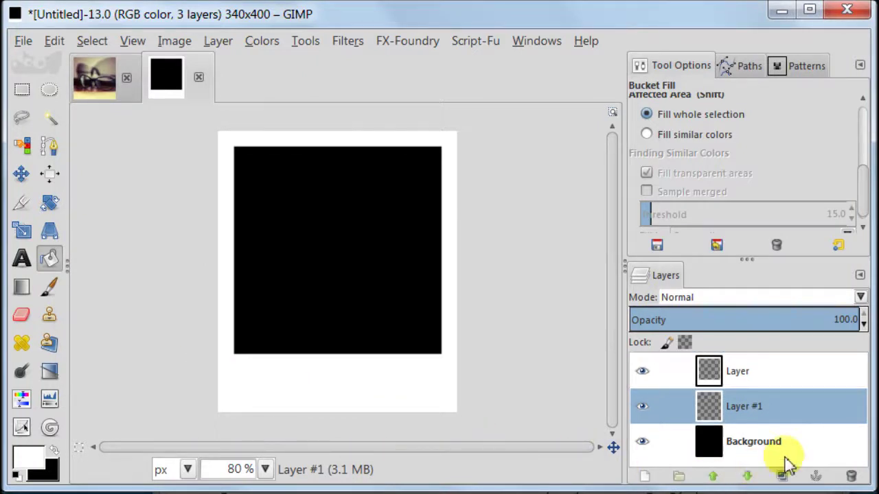
- Fuzzy-select the black square on Layer, then shrink the selection by 1 px on Layer #1
click(707, 373)
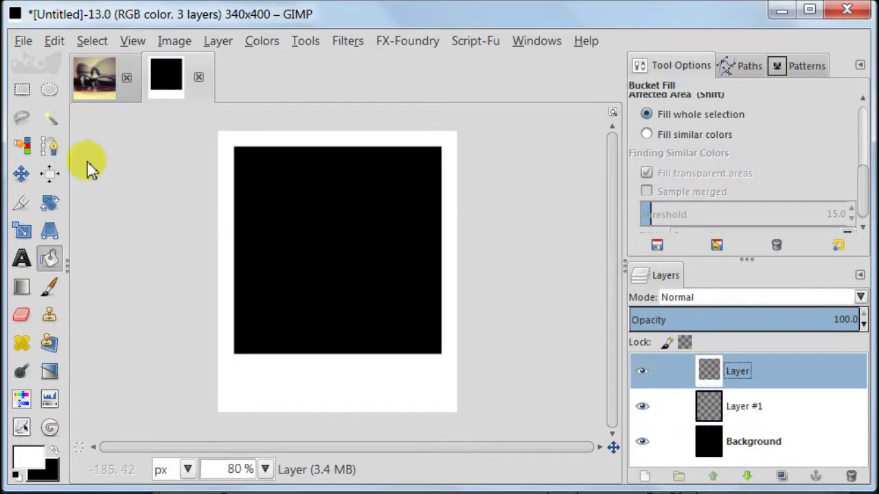
click(50, 119)
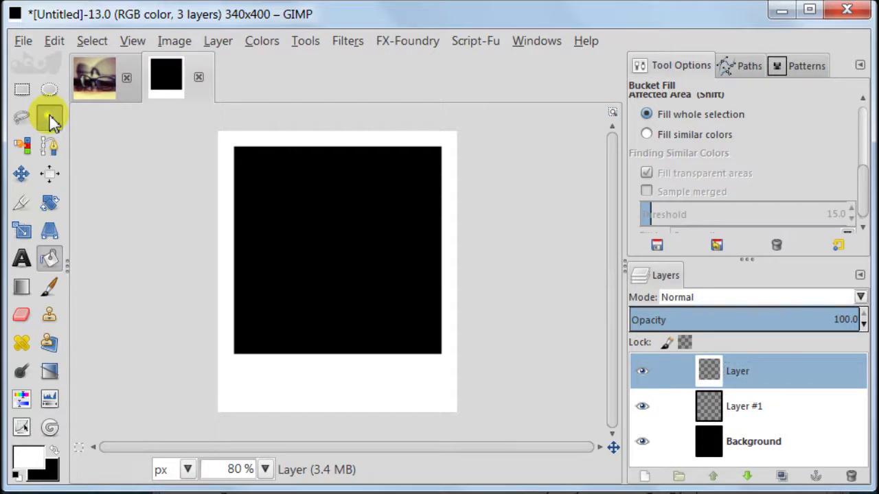
click(357, 243)
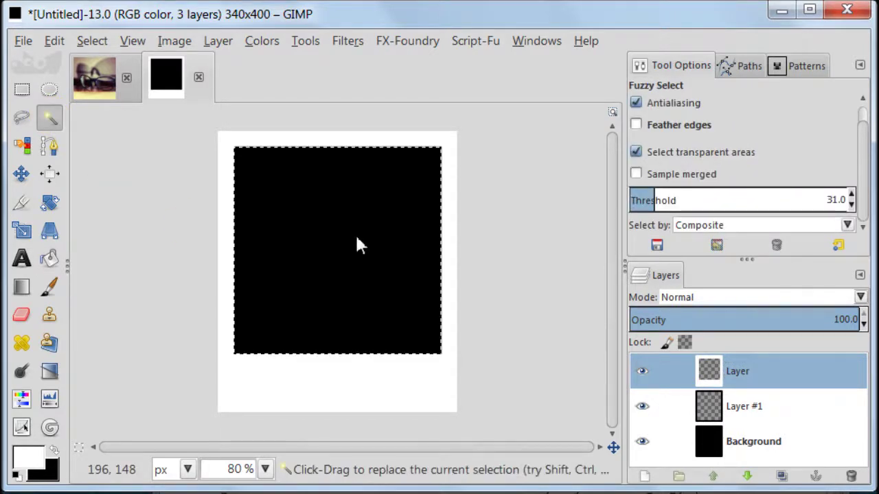
click(712, 409)
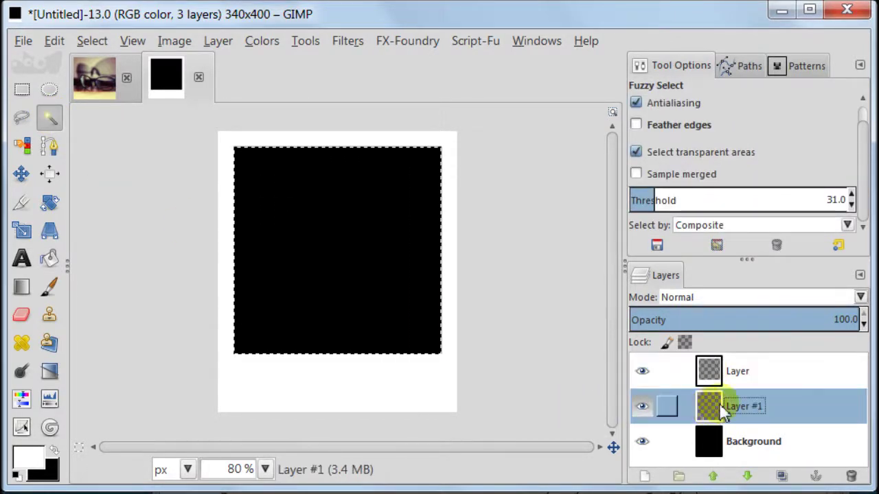
click(94, 39)
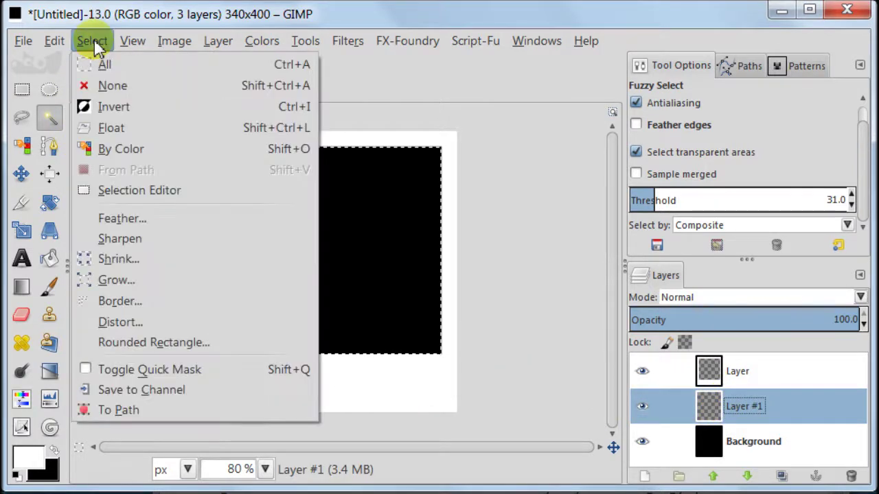
click(135, 260)
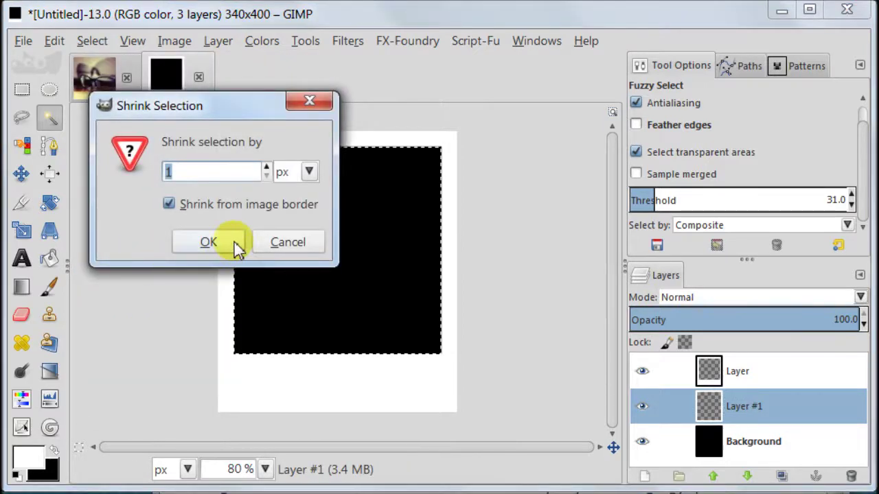
click(233, 241)
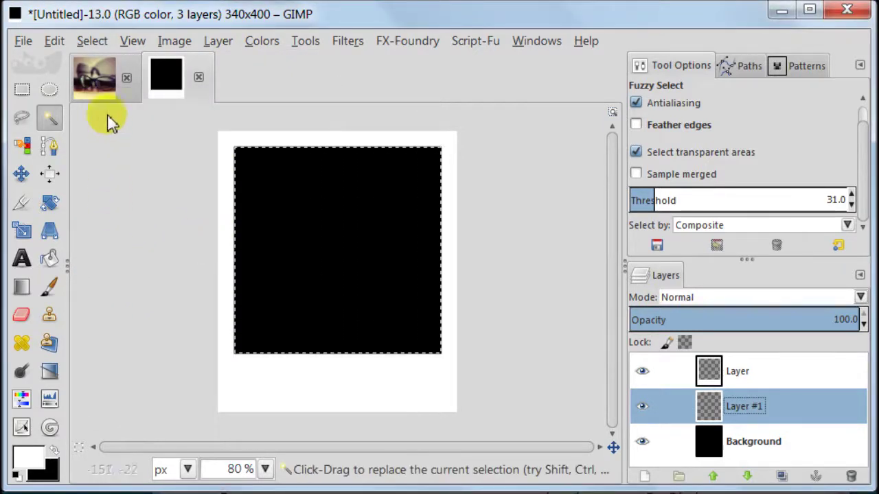
- Invert the selection and set the foreground colour to light grey bfbfbf
click(86, 37)
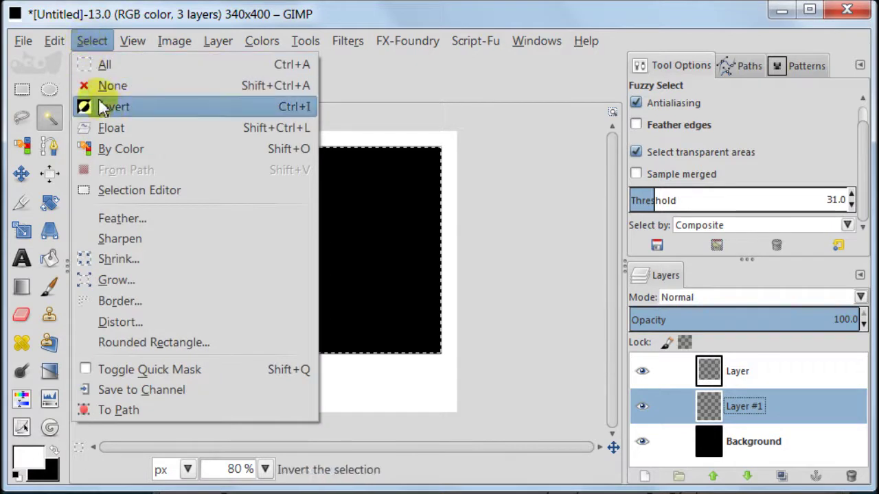
click(193, 108)
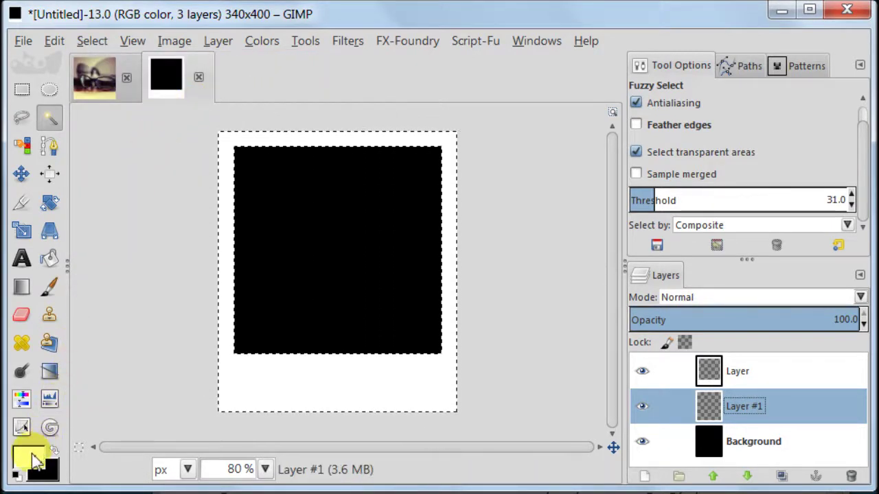
click(28, 455)
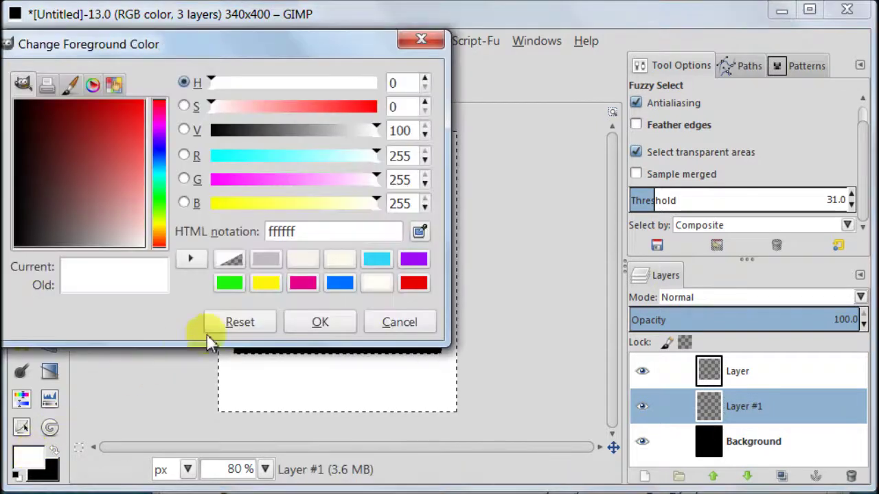
click(270, 256)
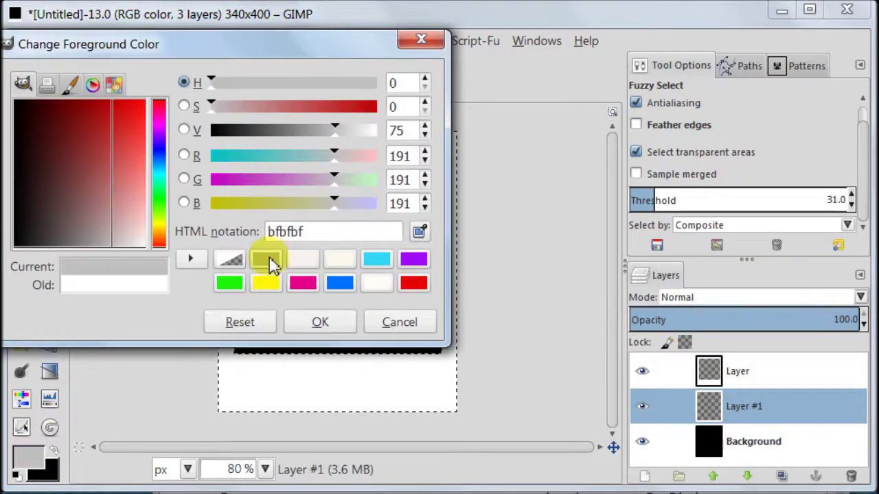
click(337, 322)
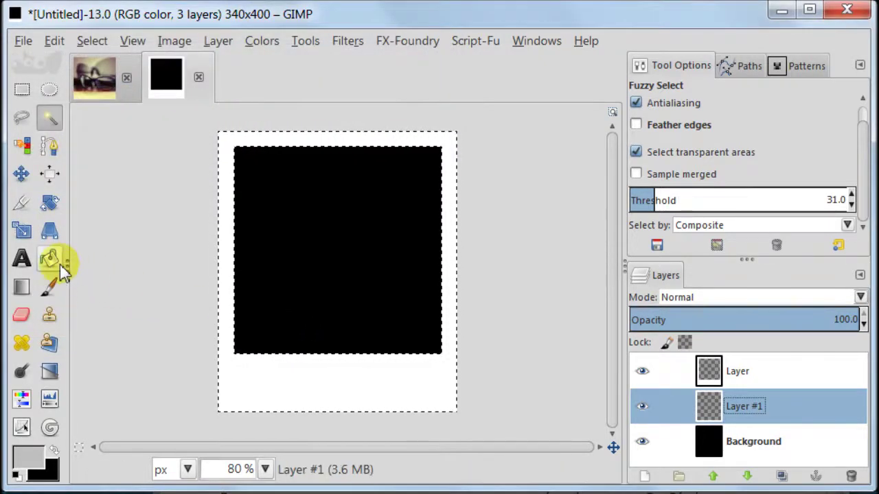
- Bucket-fill the frame area on Layer #1 and clear the selection
click(53, 260)
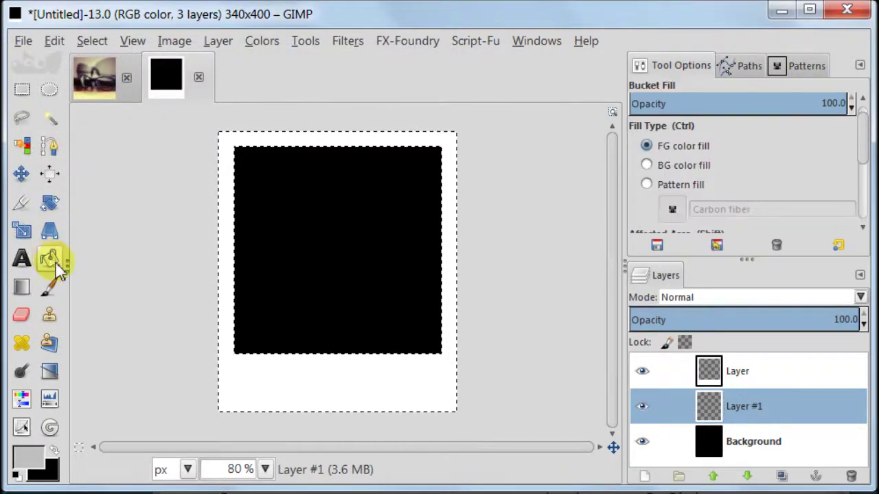
click(280, 389)
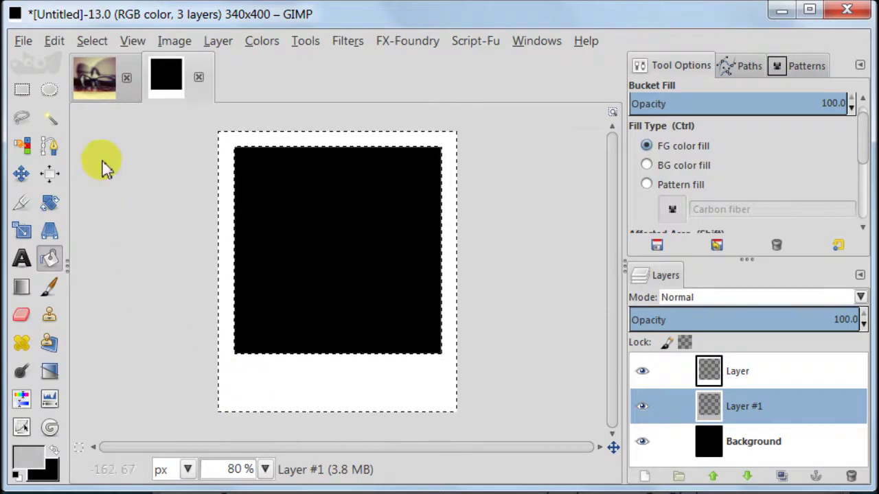
click(90, 41)
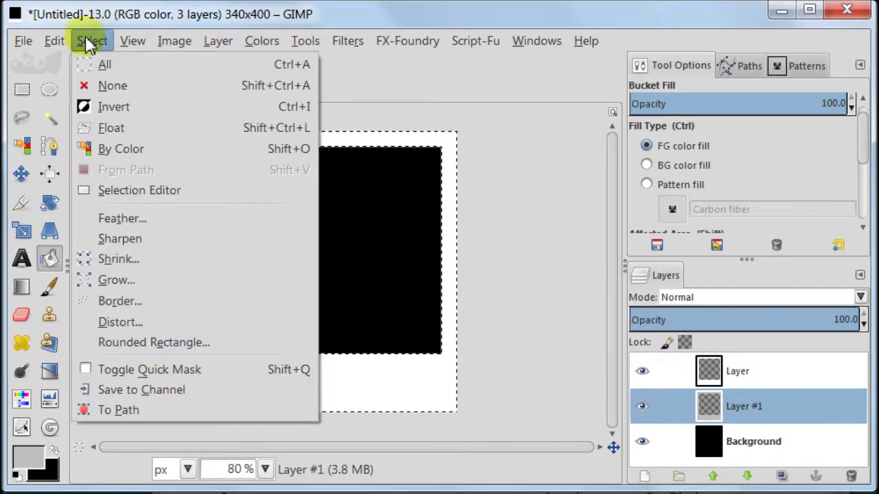
click(91, 85)
click(265, 469)
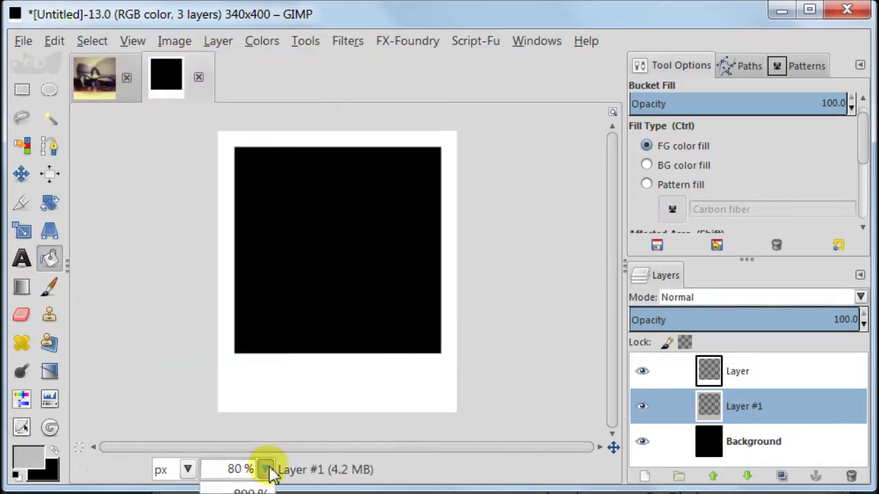
click(265, 470)
click(265, 470)
click(237, 480)
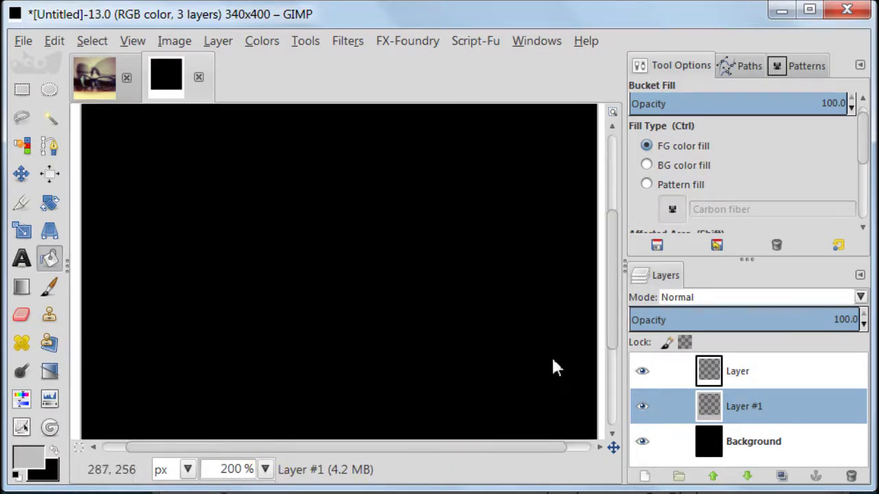
drag(606, 295, 603, 352)
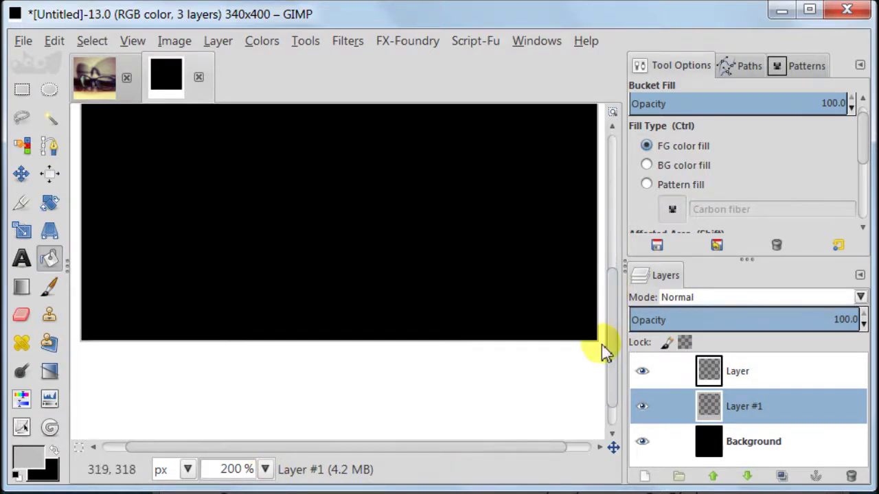
drag(485, 448, 542, 463)
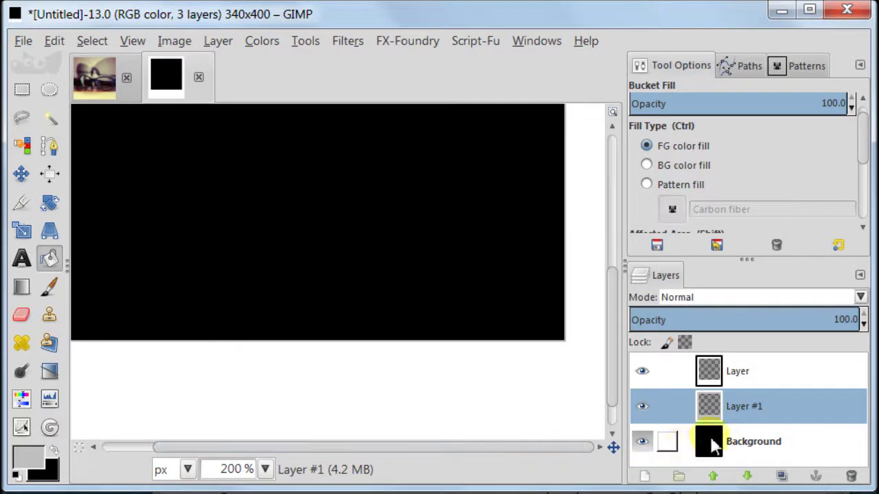
click(640, 407)
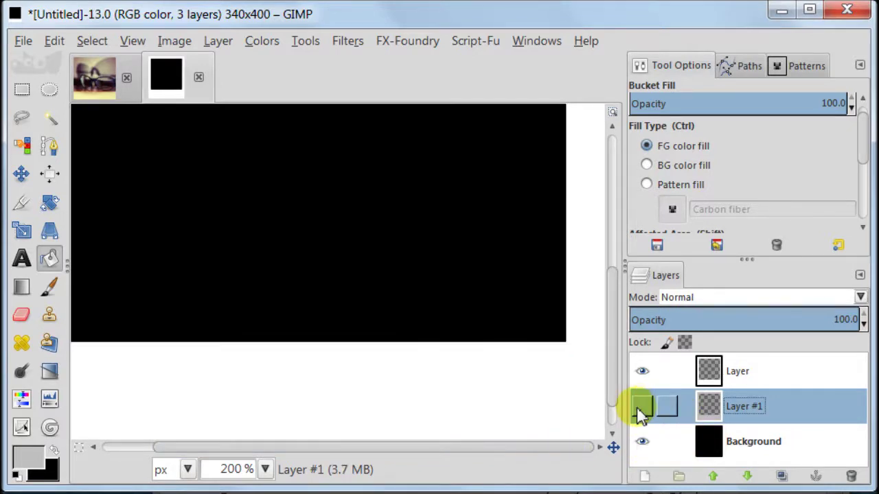
click(639, 413)
click(640, 413)
click(639, 413)
click(267, 470)
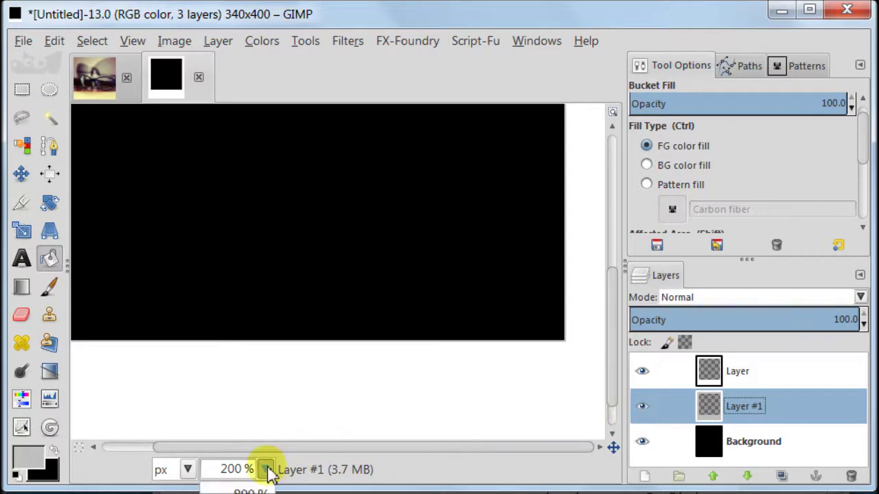
click(236, 492)
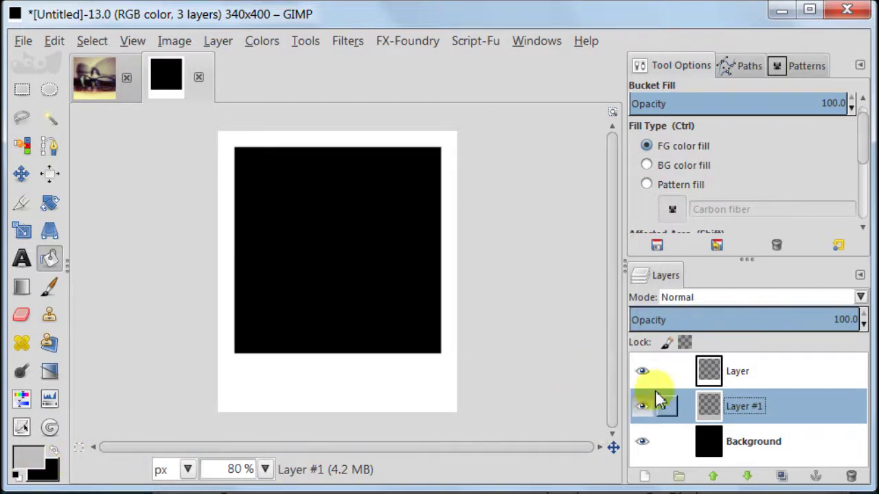
click(707, 371)
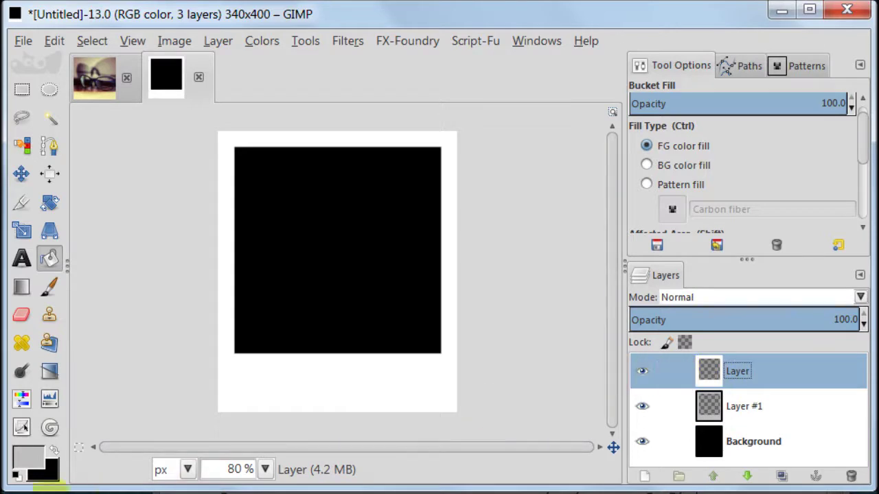
- Set the foreground to cream f6f4eb and bucket-fill the white frame border with it
click(38, 469)
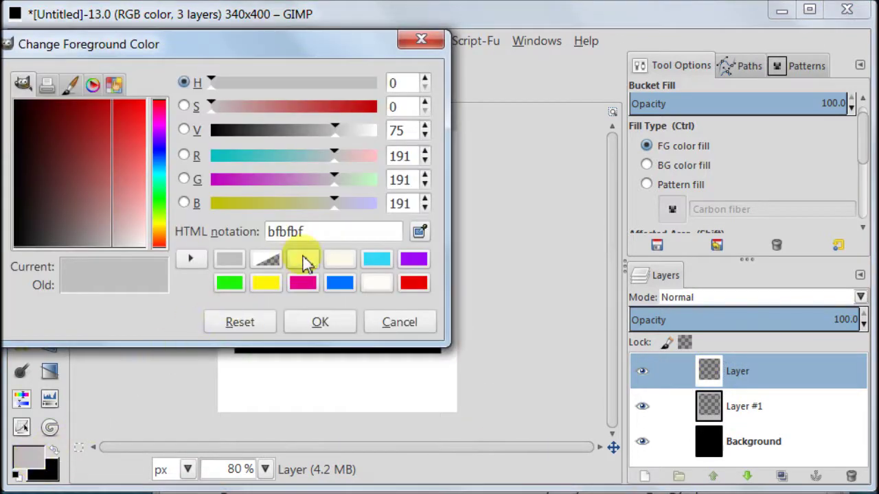
click(306, 264)
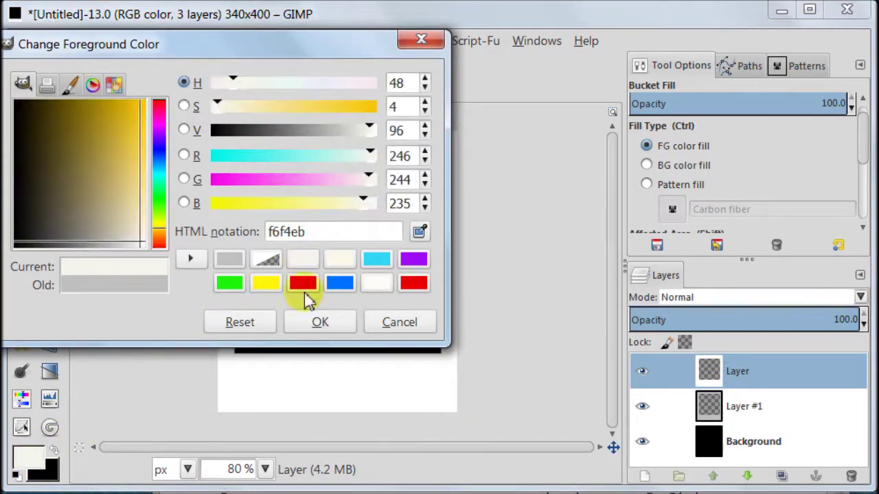
click(317, 322)
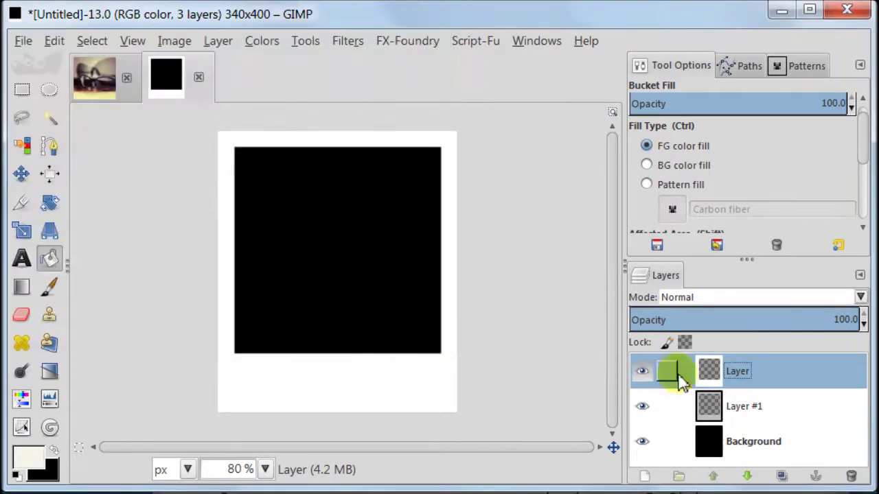
click(242, 372)
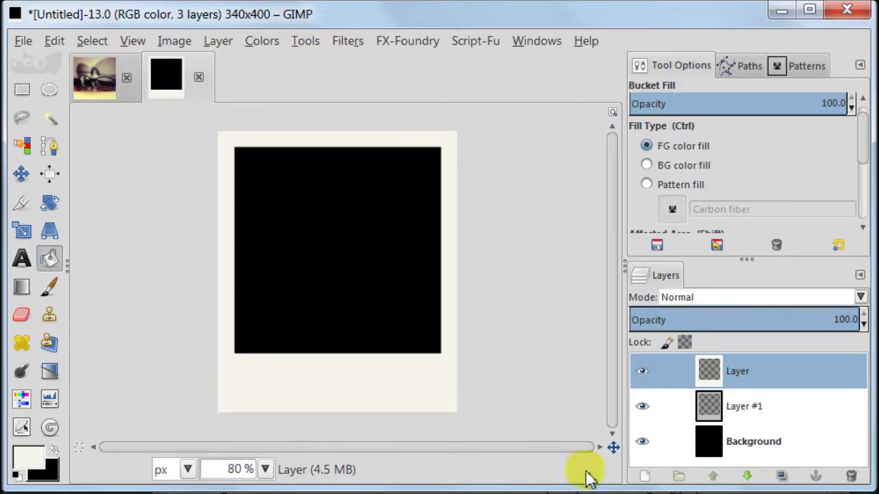
click(649, 482)
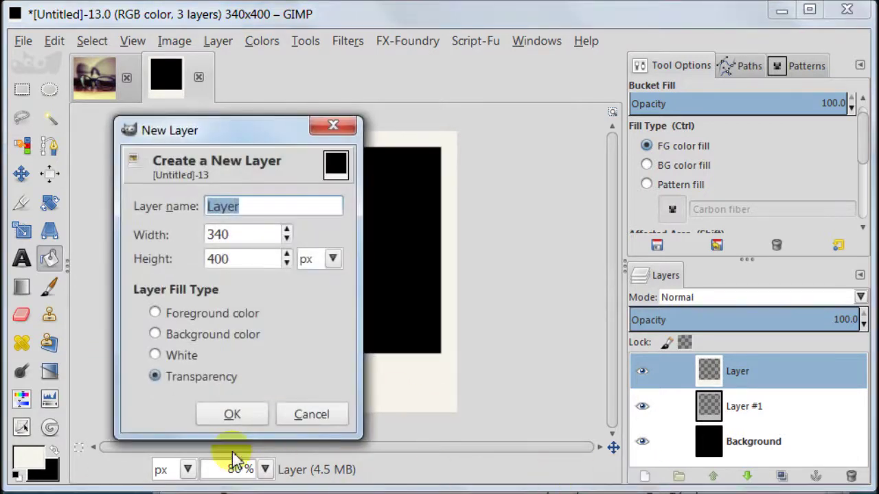
- Add a transparent Layer #2 at the top and open the GEGL Operation dialog
click(233, 414)
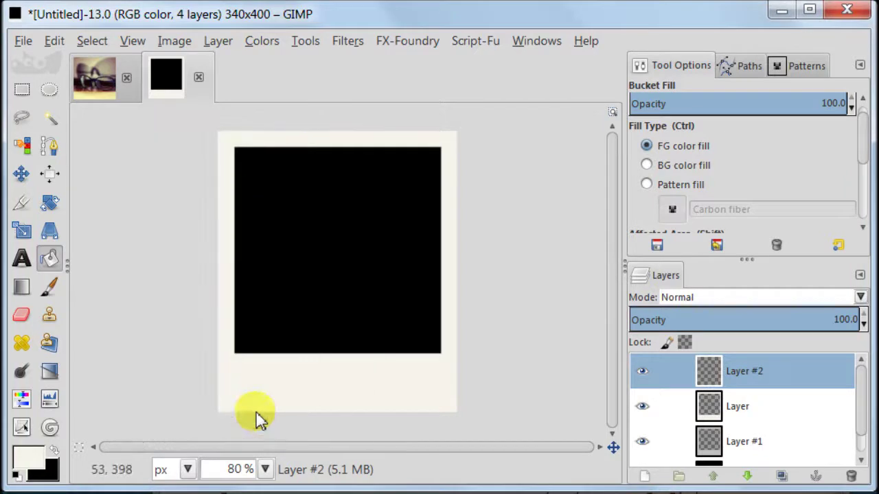
click(49, 427)
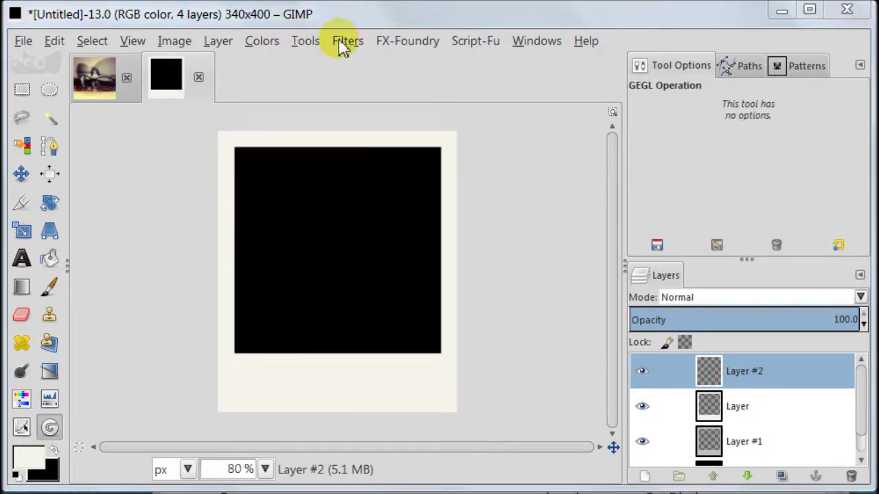
click(309, 40)
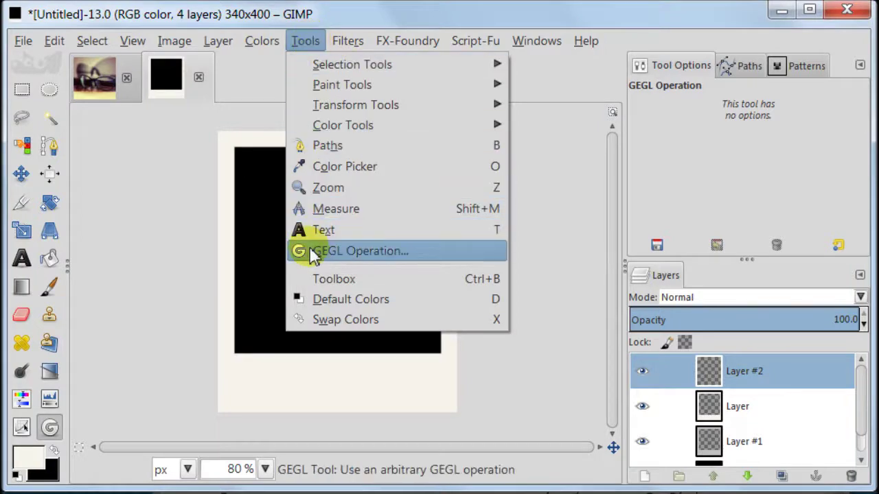
click(447, 250)
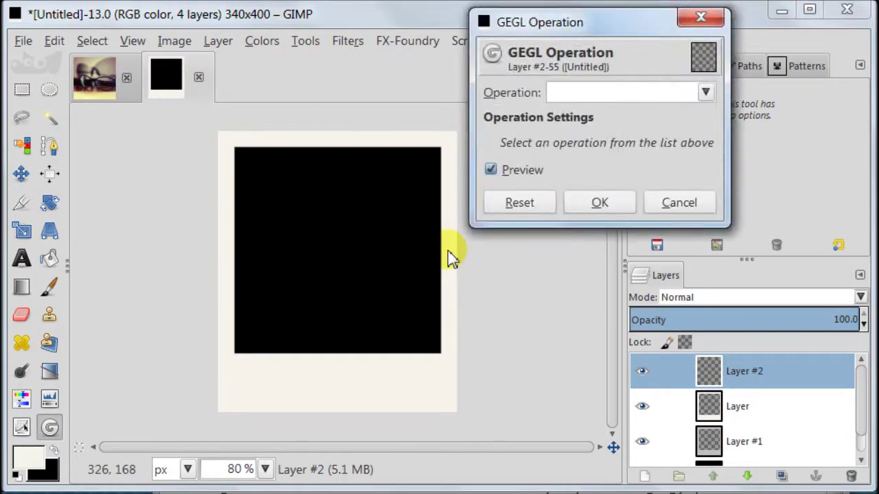
- Choose the vignette GEGL operation for Layer #2
click(707, 93)
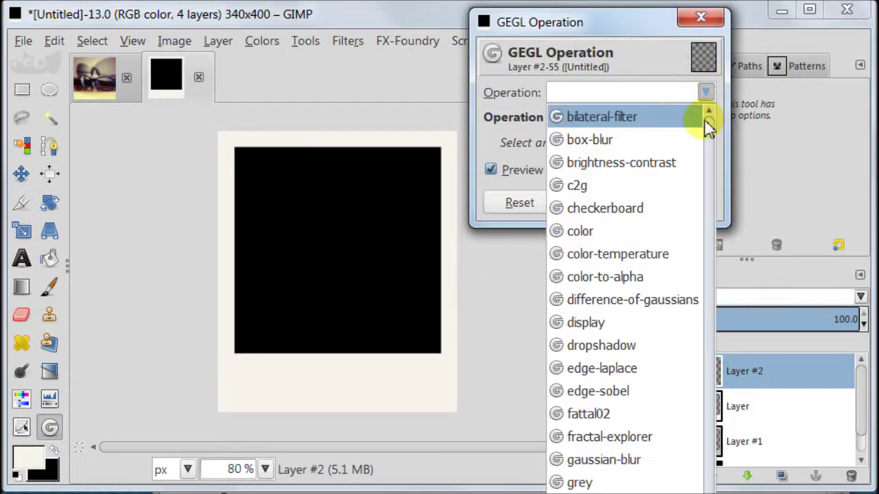
scroll(707, 206, down, 5)
drag(707, 302, 710, 416)
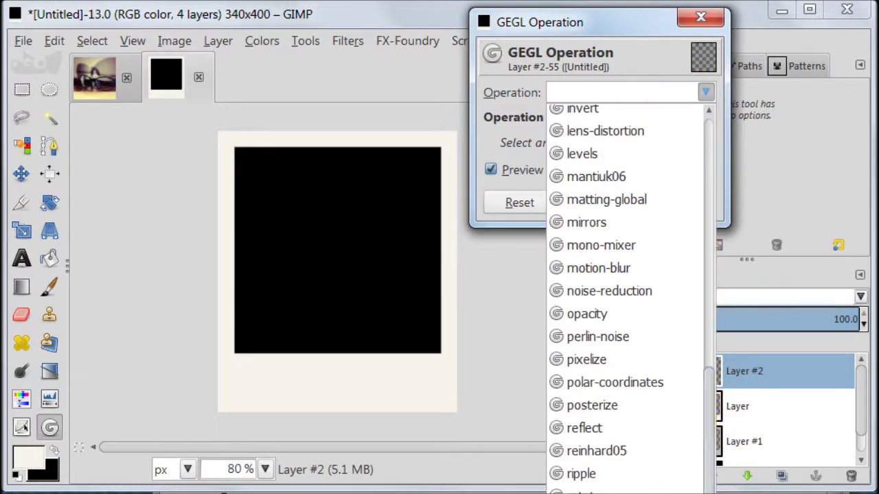
click(604, 371)
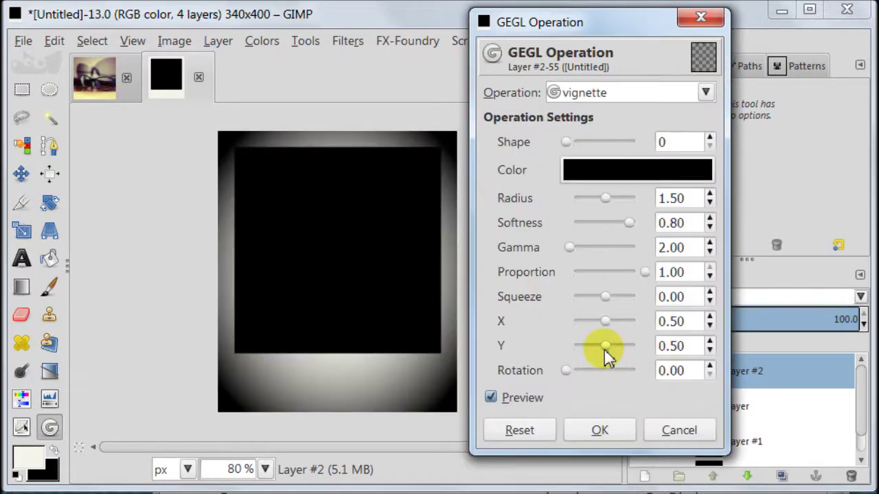
drag(640, 23, 693, 29)
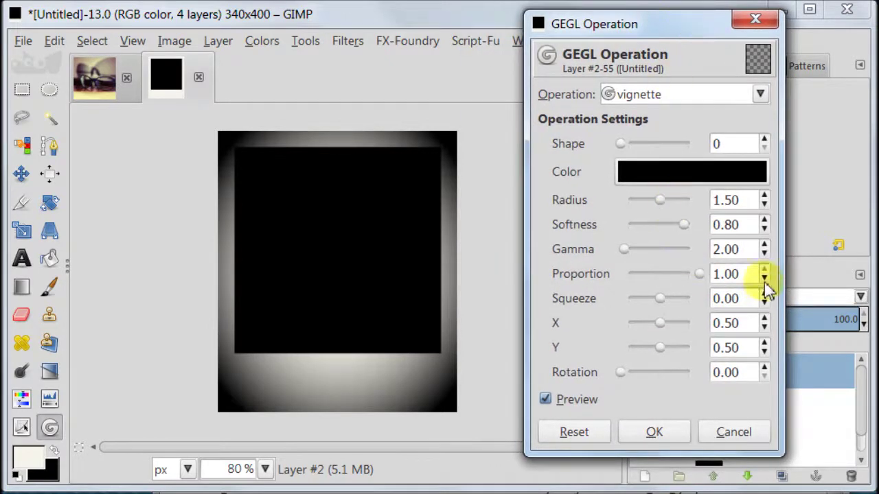
drag(680, 27, 485, 26)
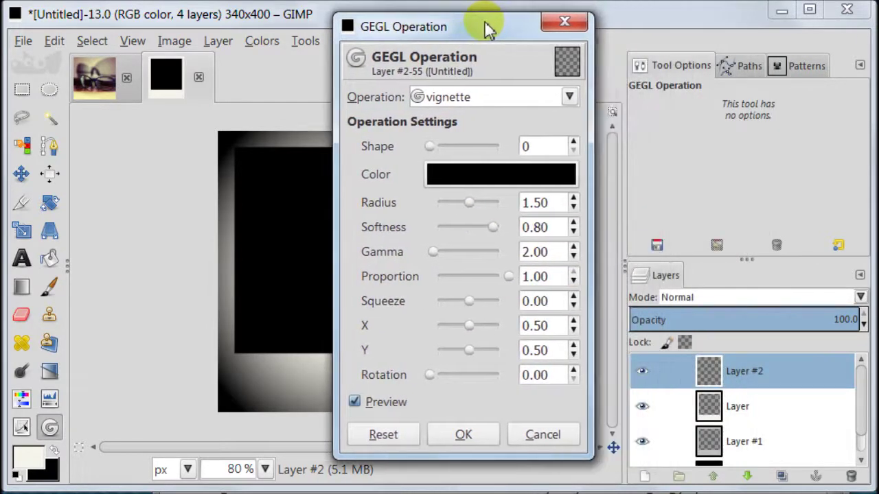
- Set Layer #2 to Grain merge at 55.6% opacity, vignette radius 2.23 and softness 0.57
click(860, 297)
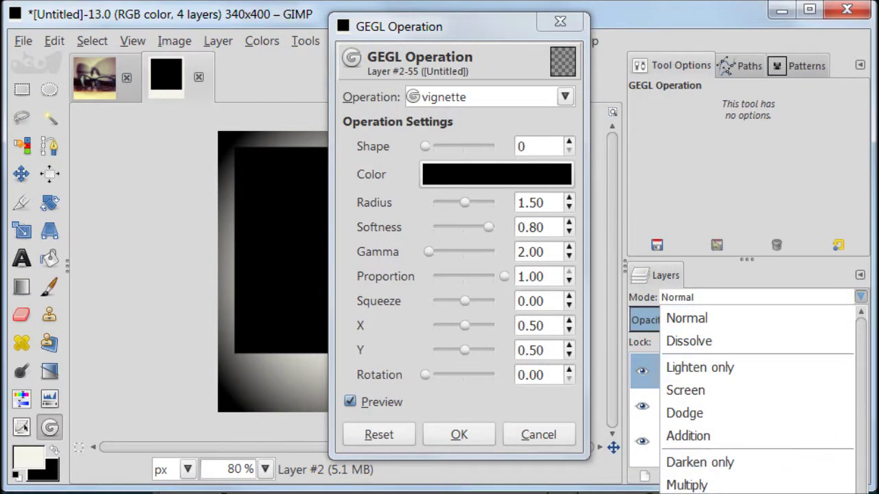
click(808, 395)
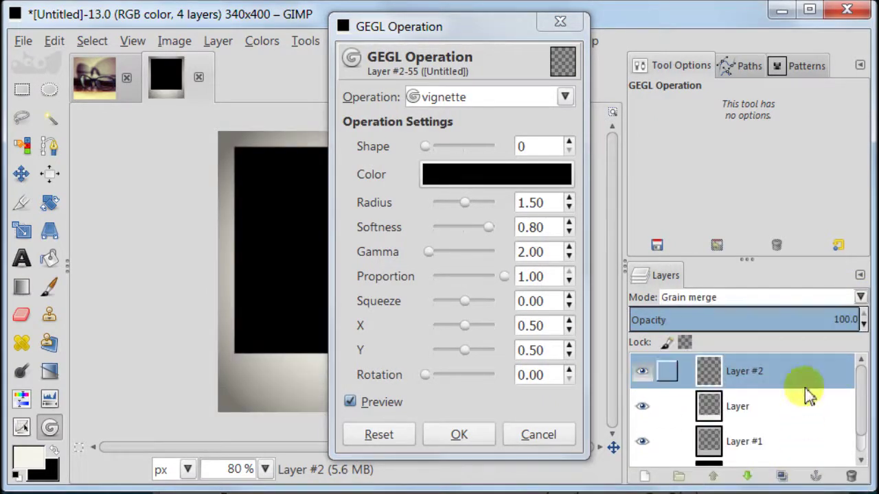
click(758, 317)
drag(486, 28, 668, 30)
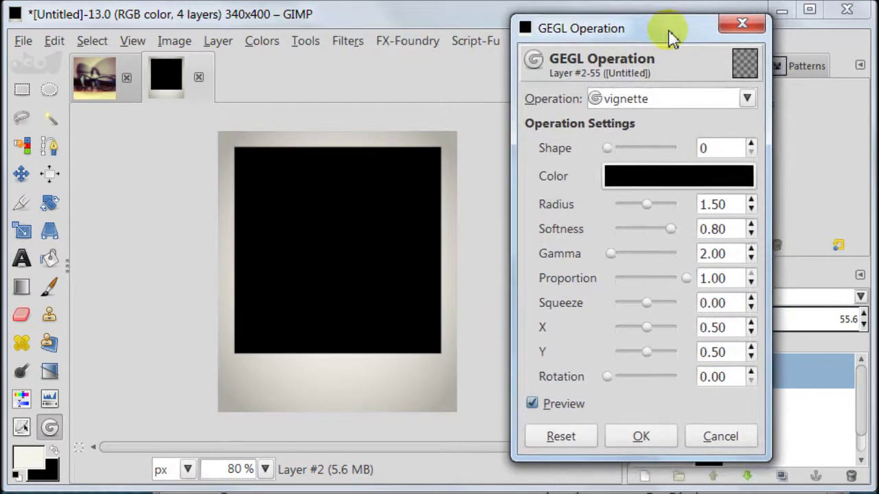
drag(646, 205, 665, 205)
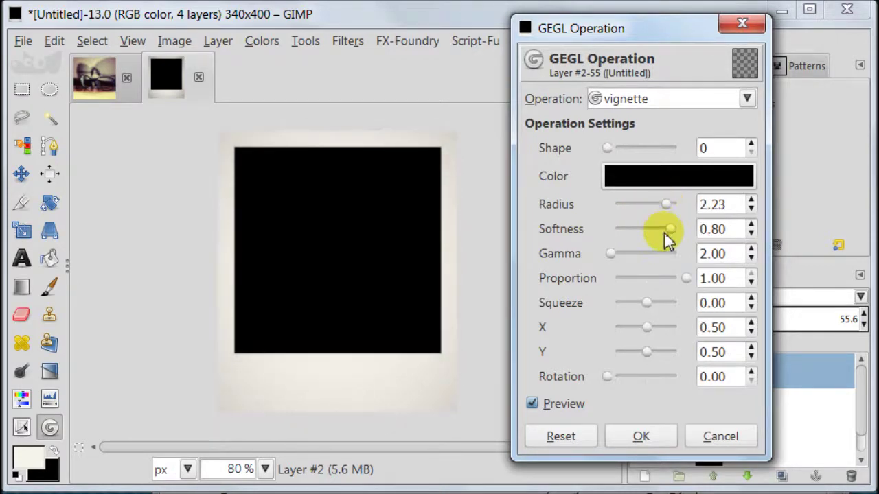
mouse_move(664, 233)
mouse_down()
mouse_move(671, 235)
mouse_move(655, 237)
mouse_up()
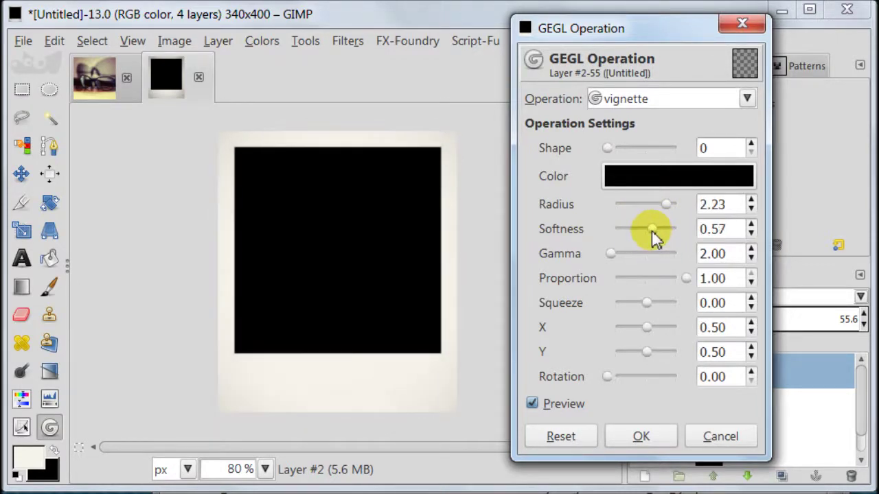
- Apply the vignette, lower Layer #2 opacity to 49.0, and hide the Background layer
click(663, 438)
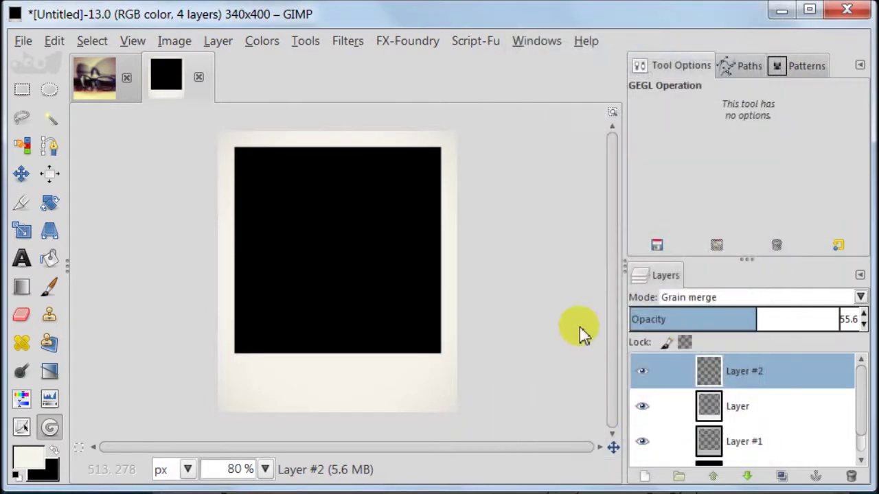
click(641, 371)
click(642, 370)
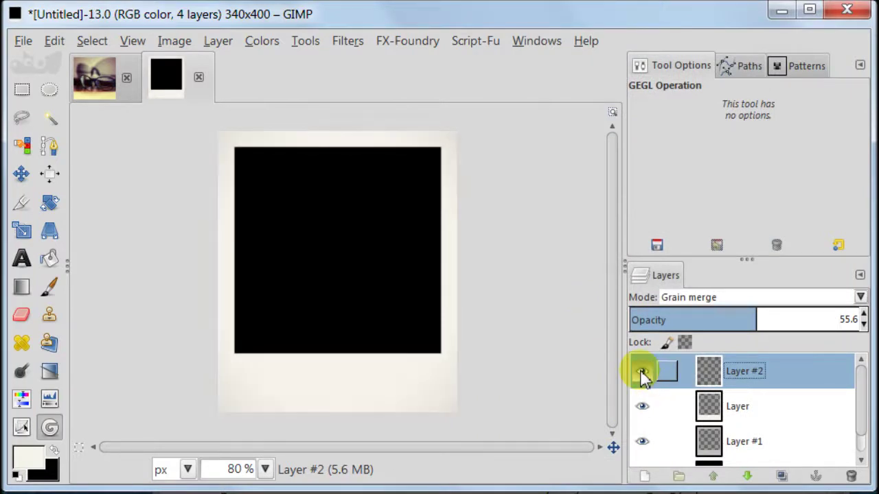
click(747, 316)
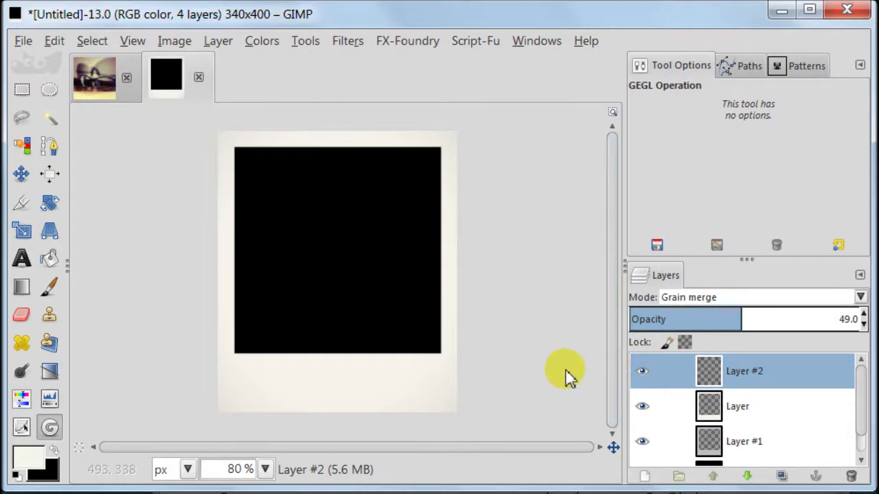
scroll(860, 436, down, 2)
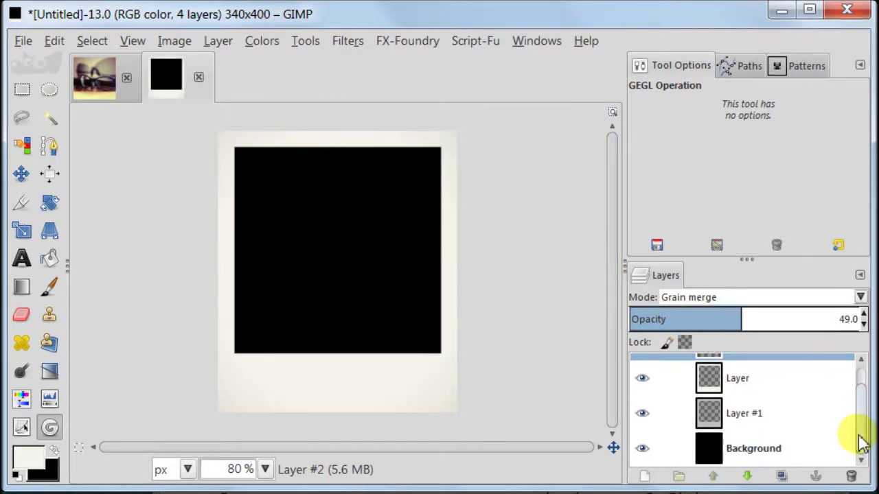
click(642, 448)
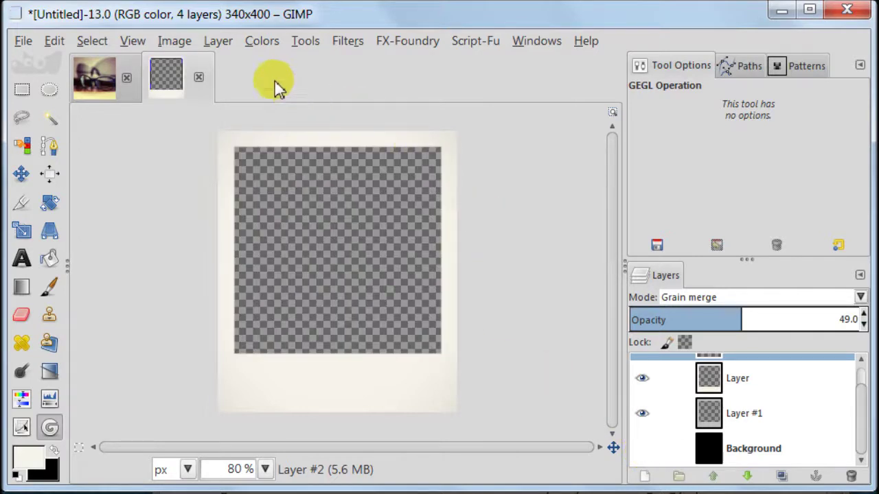
- Merge the visible layers into Layer #1 and make the Background visible again
click(174, 41)
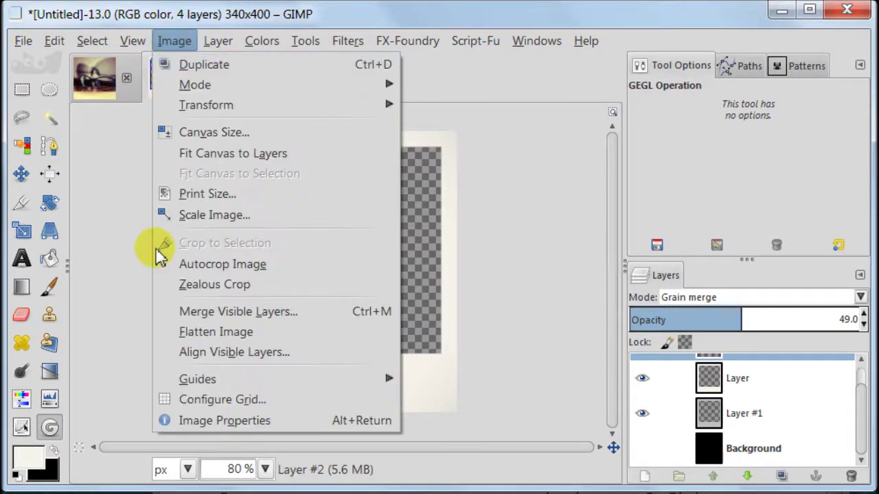
click(321, 312)
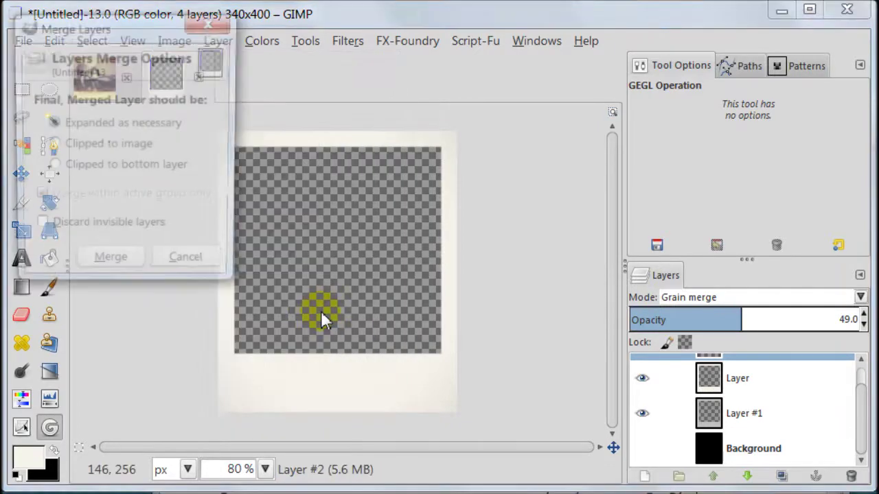
click(110, 267)
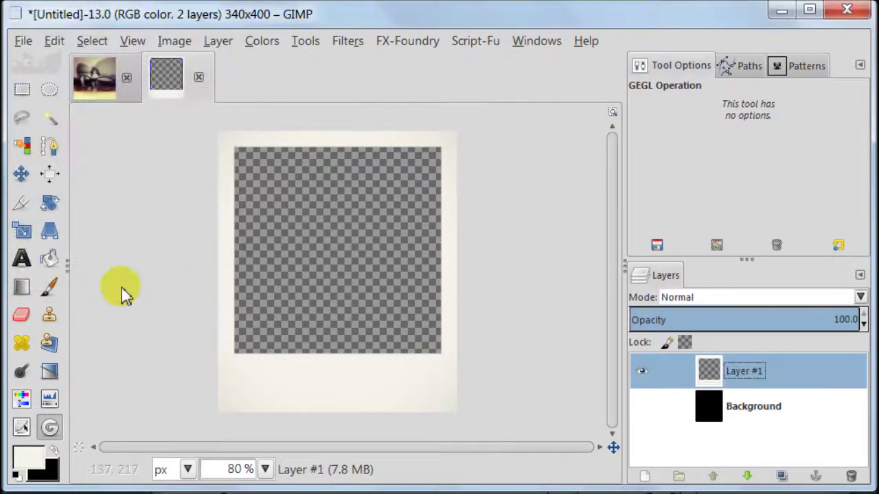
click(642, 407)
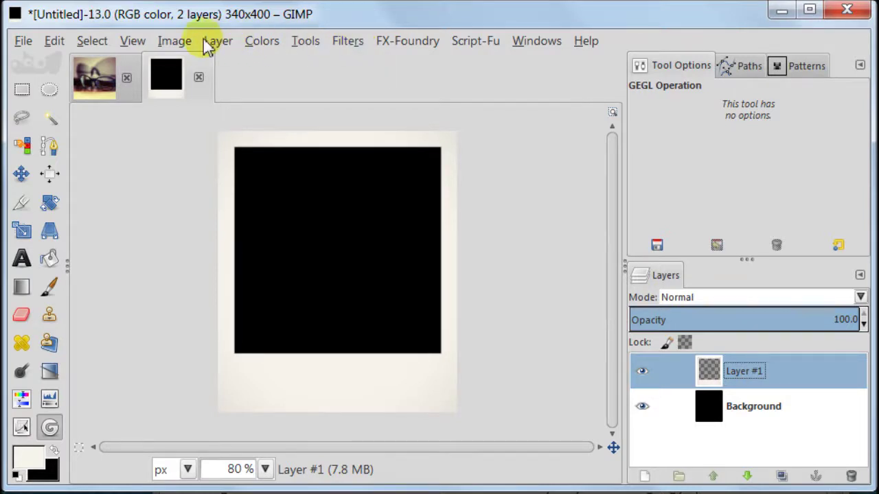
- Resize the canvas to 400 × 460 px with the frame centred at offset 30,30
click(172, 43)
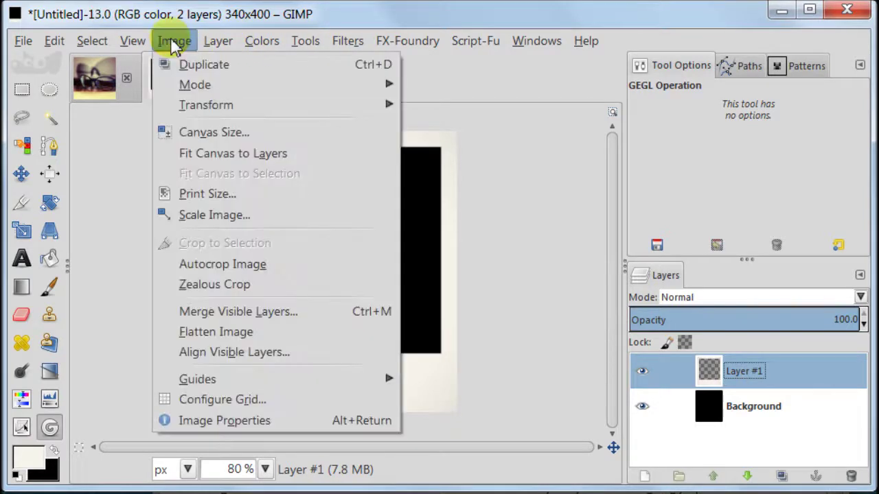
click(336, 139)
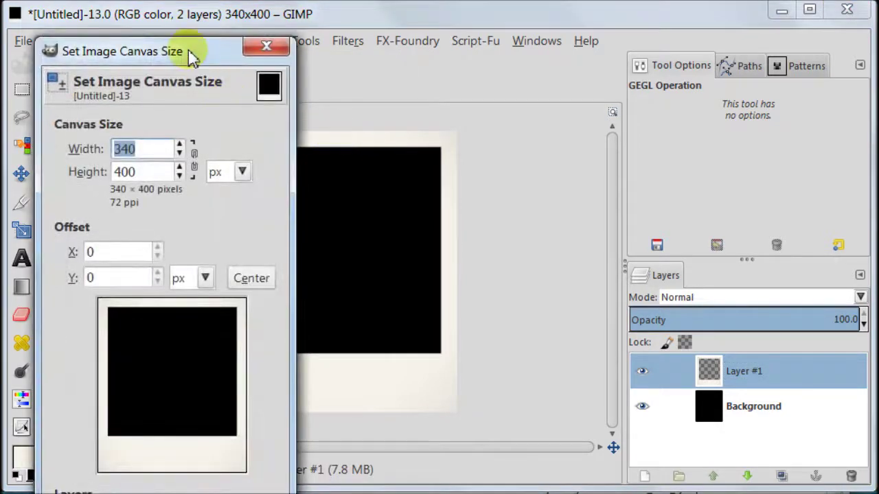
drag(190, 52, 211, 22)
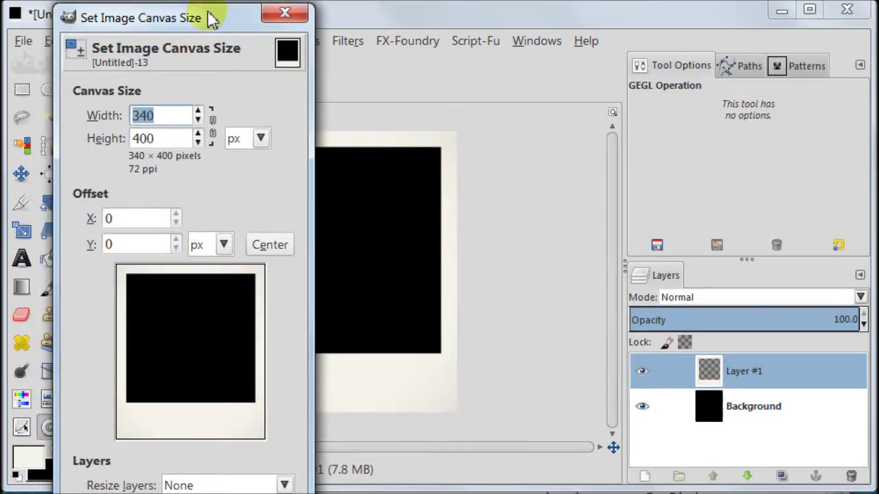
drag(218, 15, 221, 32)
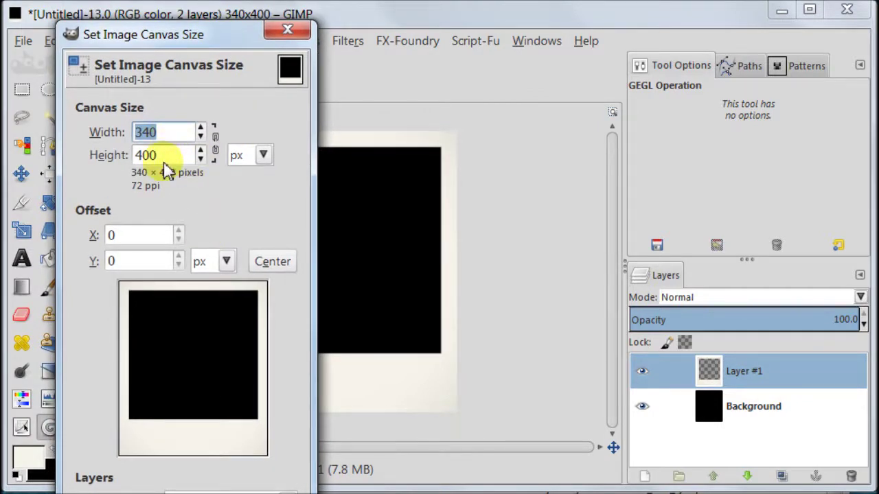
key(Tab)
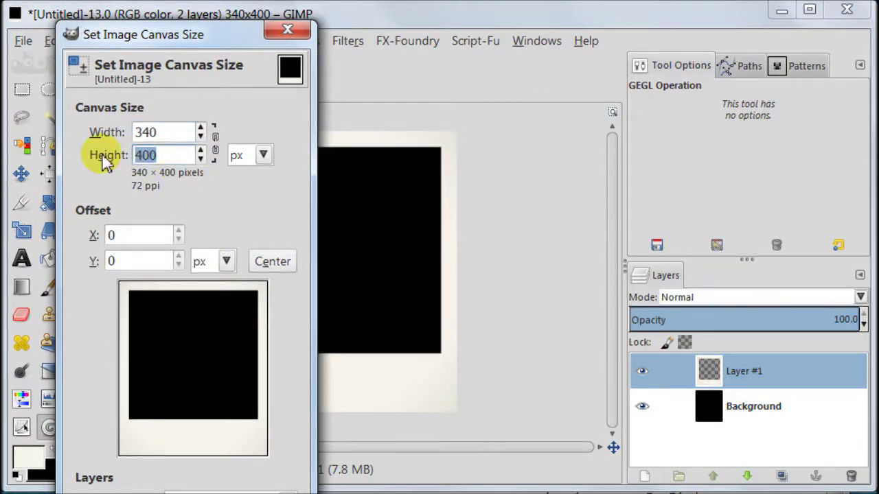
text(460)
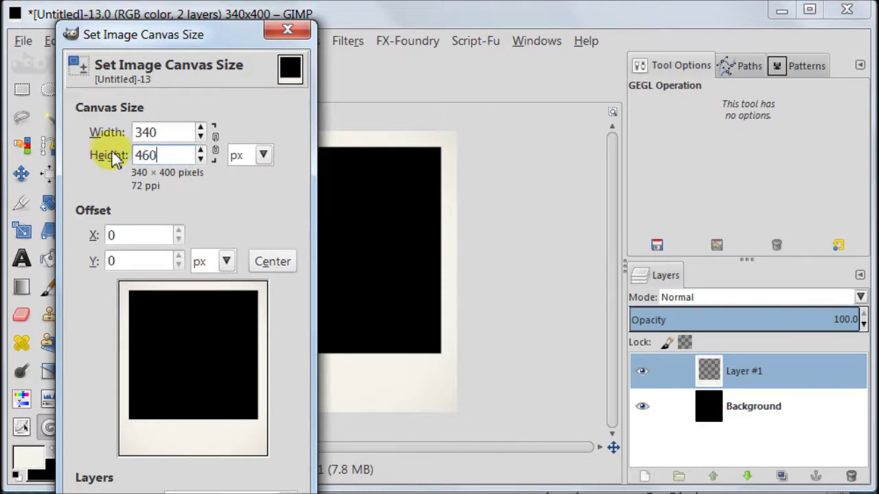
double_click(165, 133)
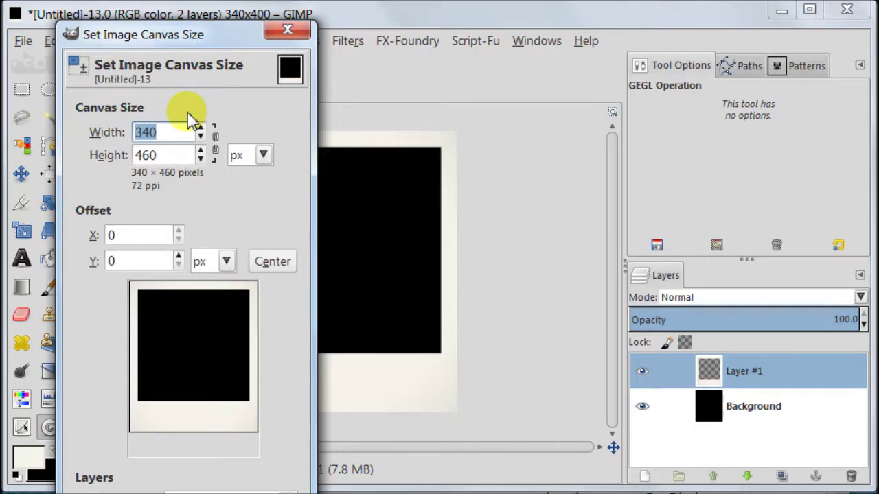
text(400)
click(272, 262)
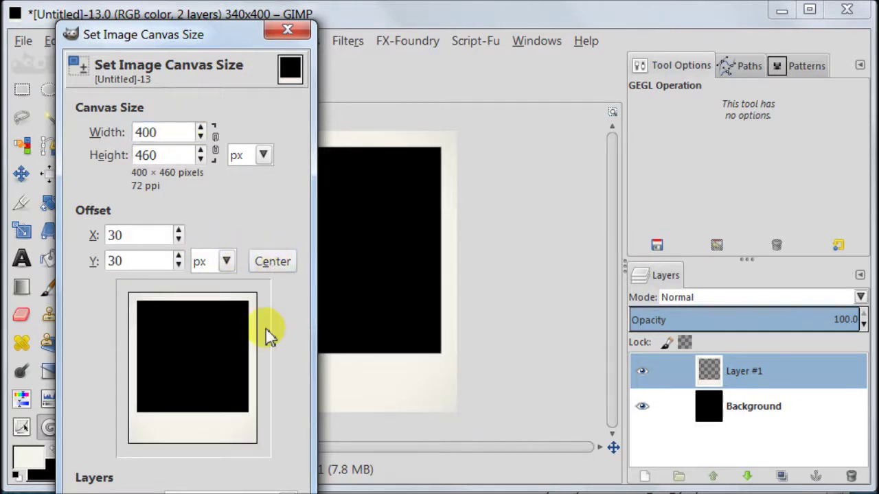
key(Return)
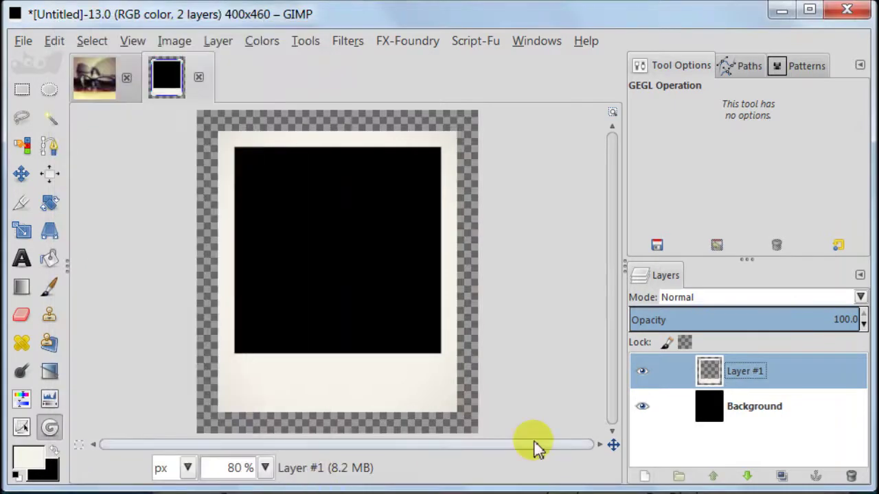
click(711, 416)
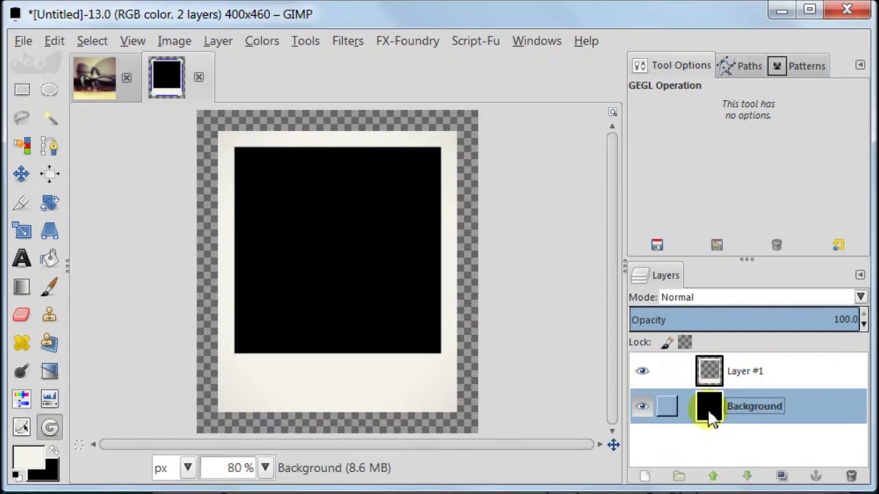
- Add a new transparent layer and move it below the Background layer
click(649, 479)
click(201, 364)
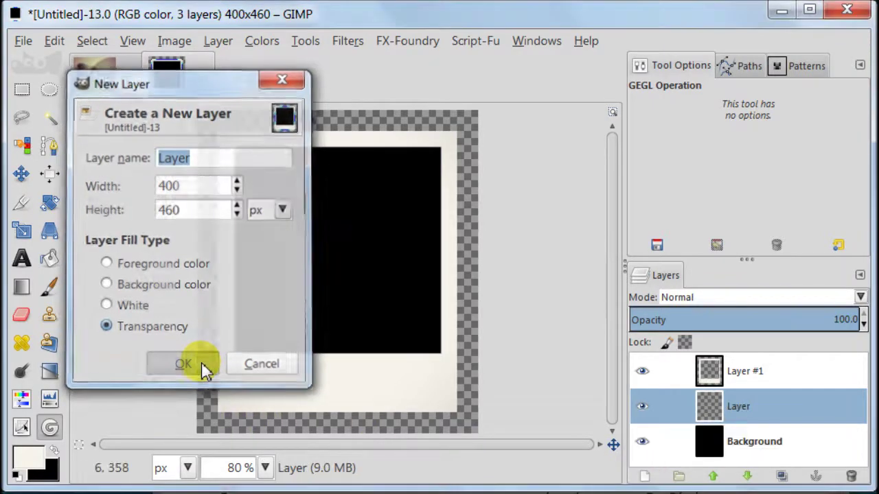
click(748, 477)
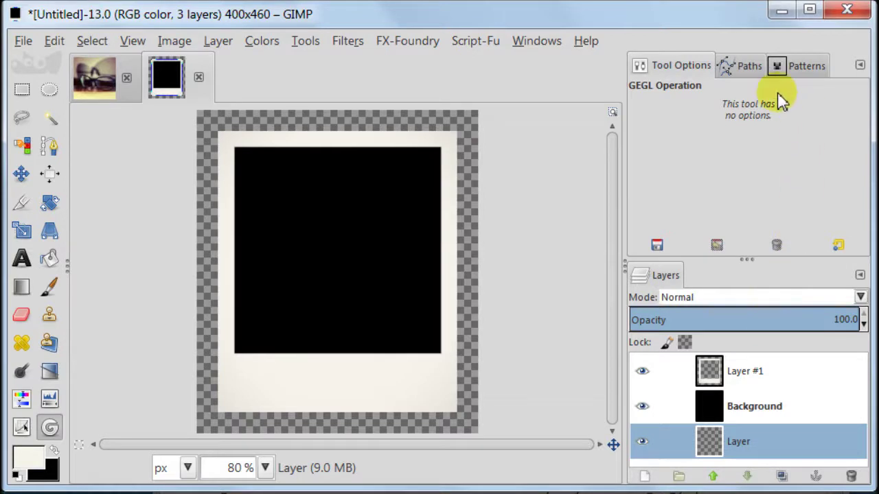
- Bucket-fill the new bottom layer with the Pine pattern
click(740, 65)
click(800, 69)
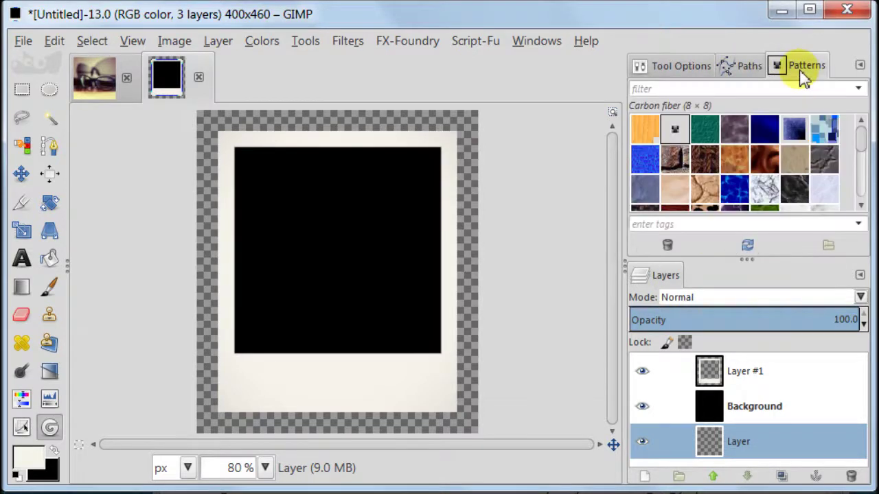
drag(858, 142, 854, 177)
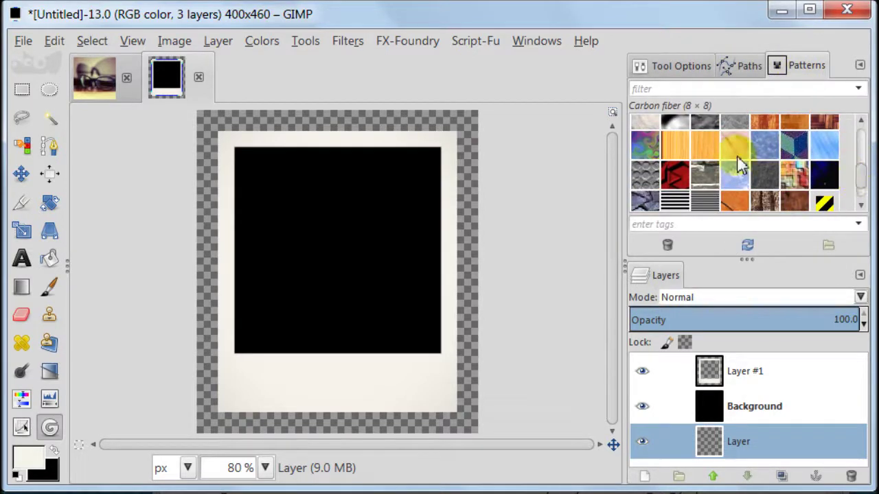
click(705, 154)
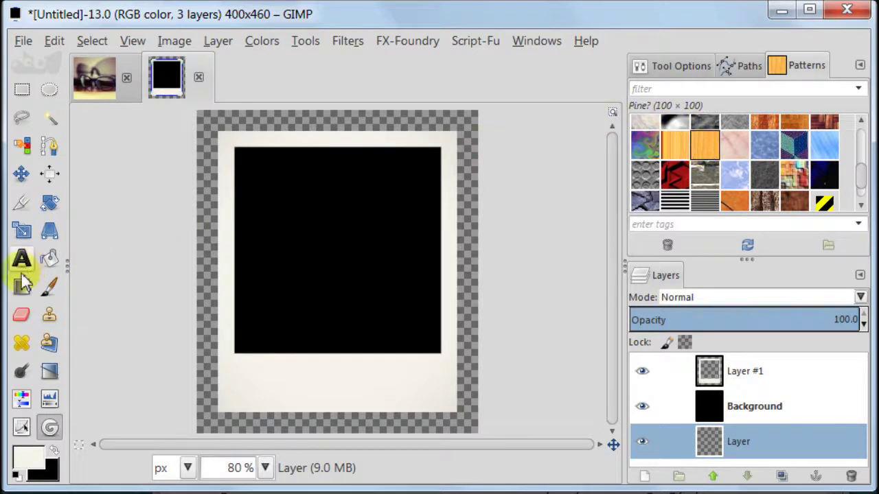
click(53, 260)
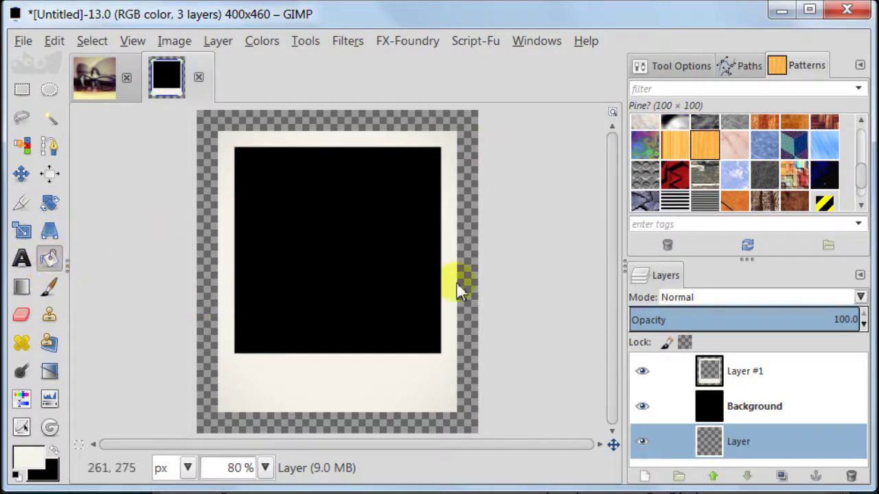
click(678, 69)
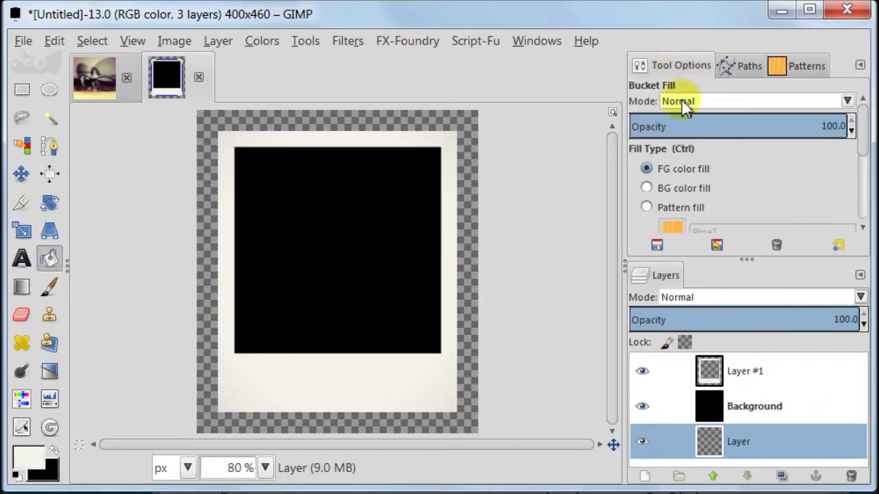
click(646, 207)
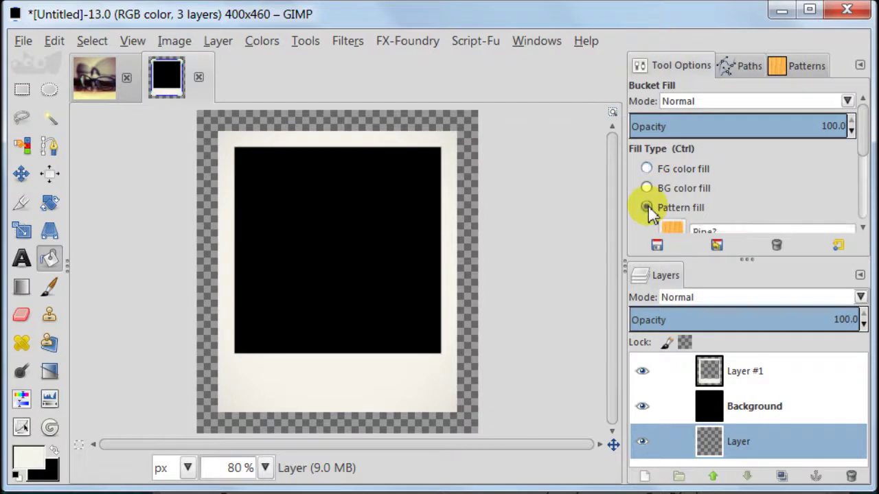
click(463, 290)
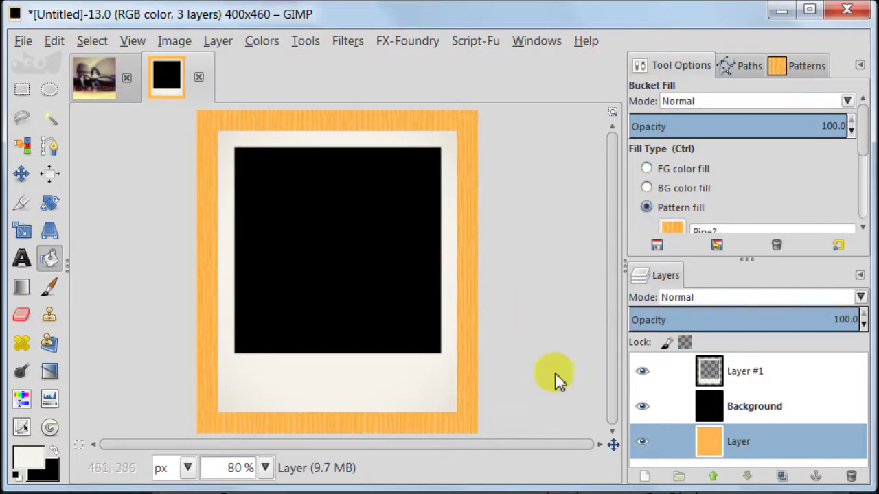
click(711, 376)
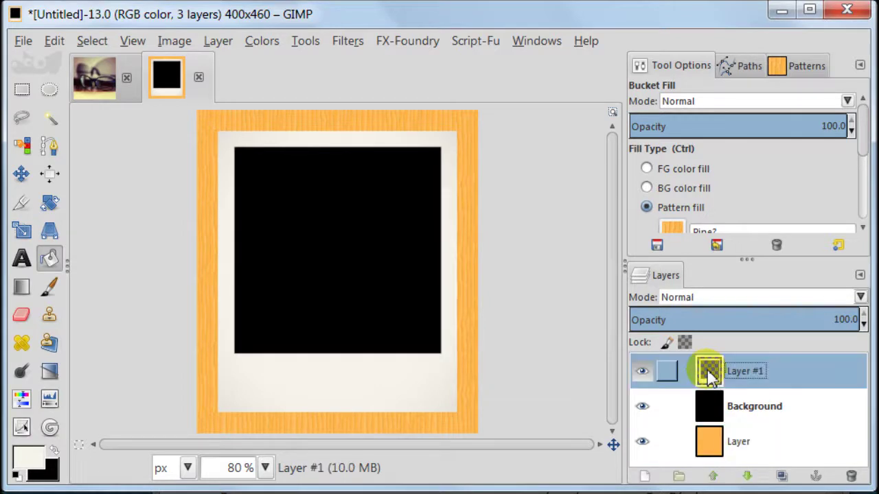
- Apply a Drop Shadow to the frame with Offset X 3 and Offset Y 3
click(350, 43)
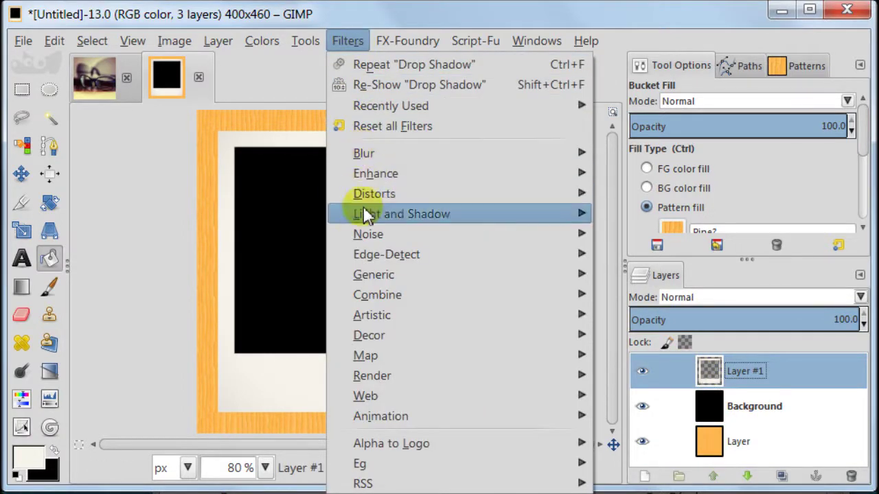
mouse_move(447, 215)
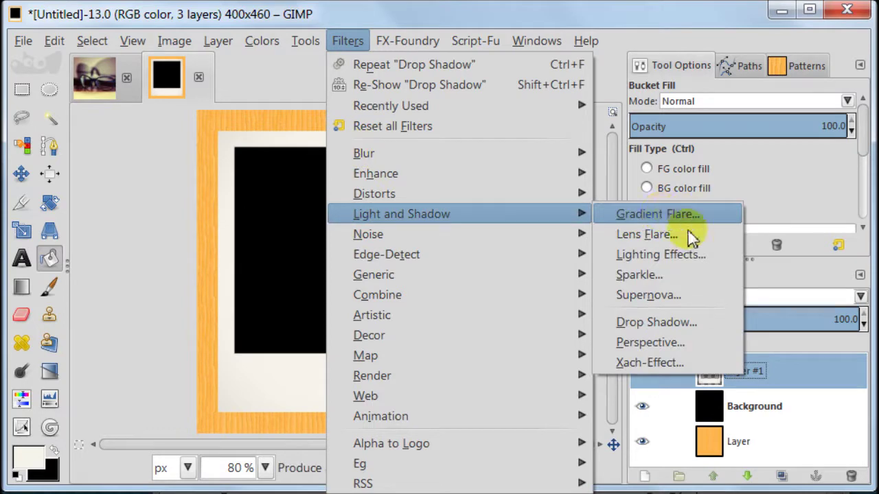
click(713, 331)
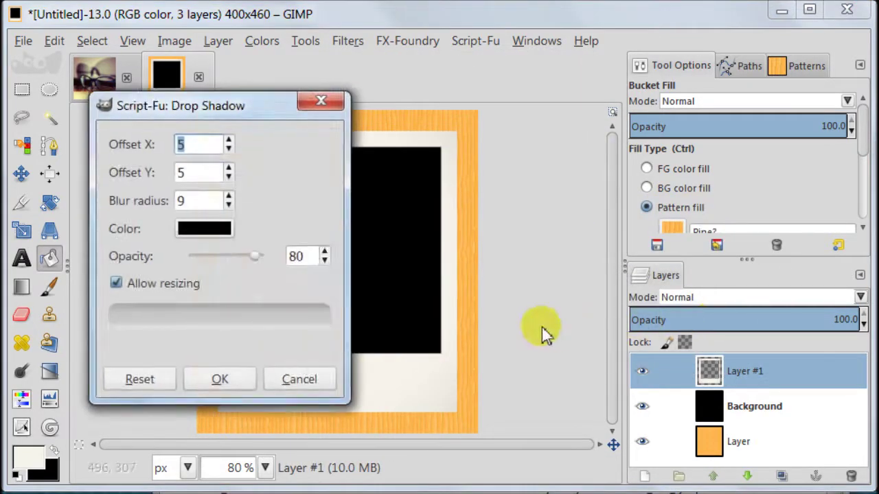
click(229, 149)
click(229, 177)
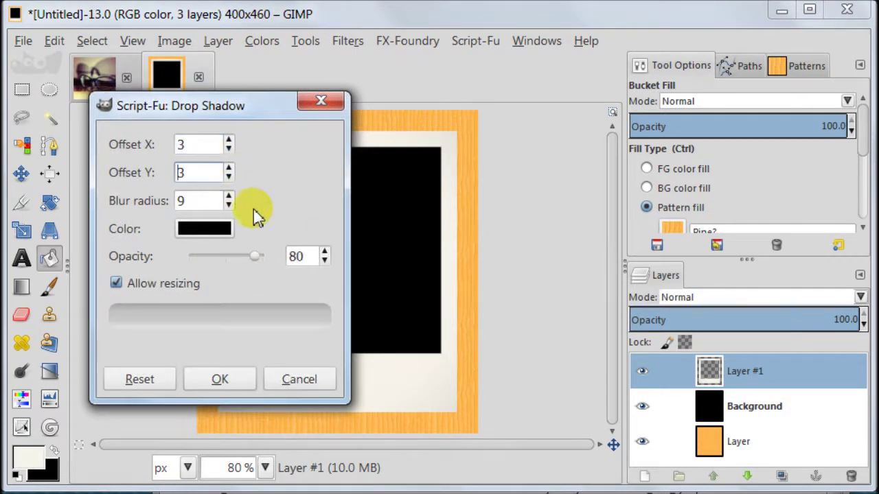
click(233, 379)
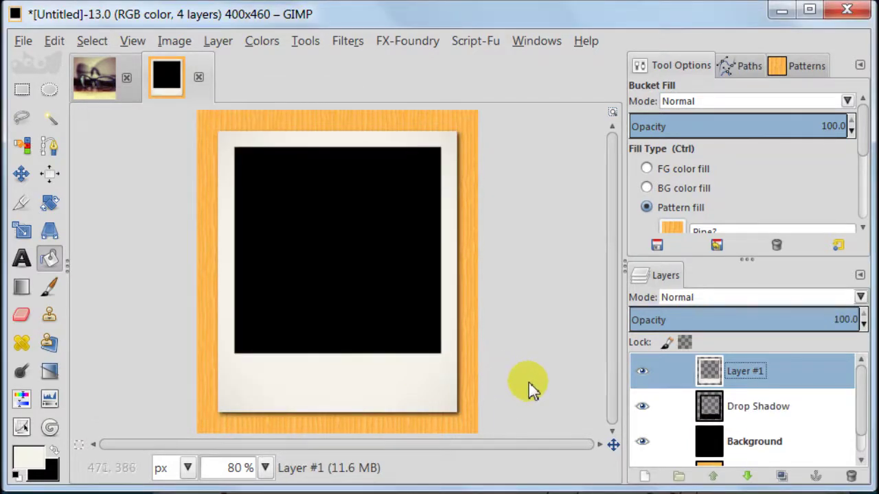
- Lower the Drop Shadow layer's opacity to 47.9
click(767, 411)
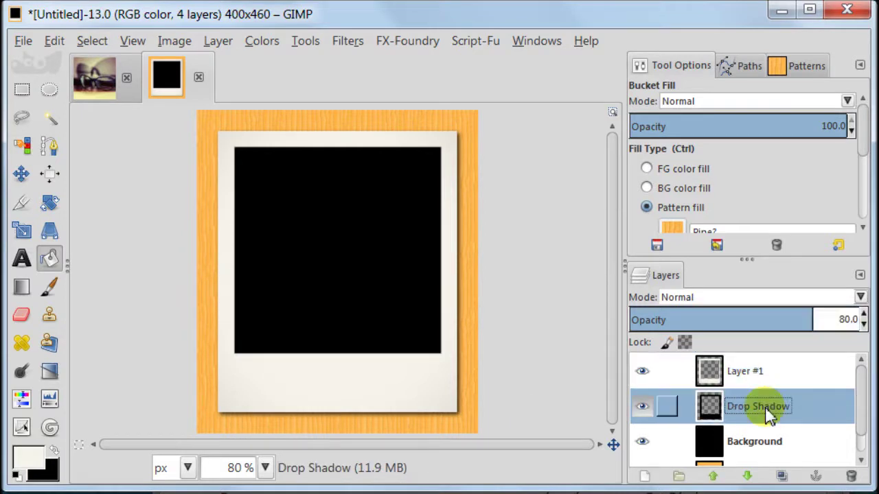
click(758, 316)
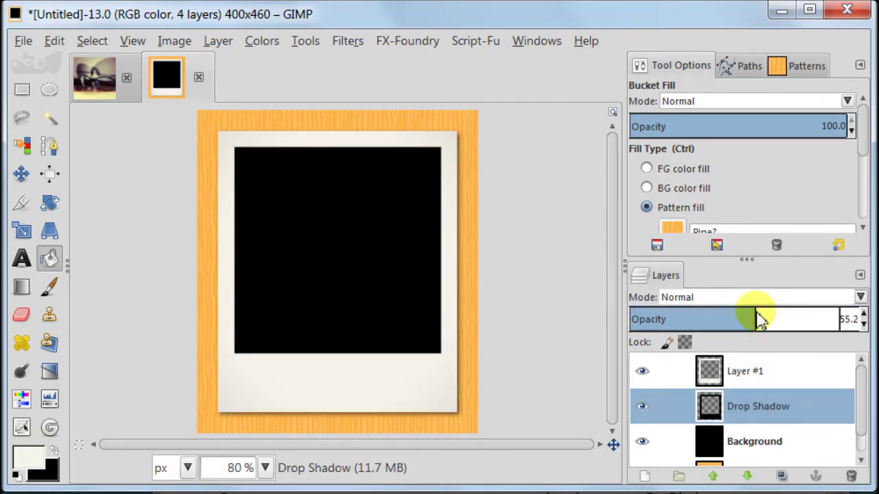
click(740, 315)
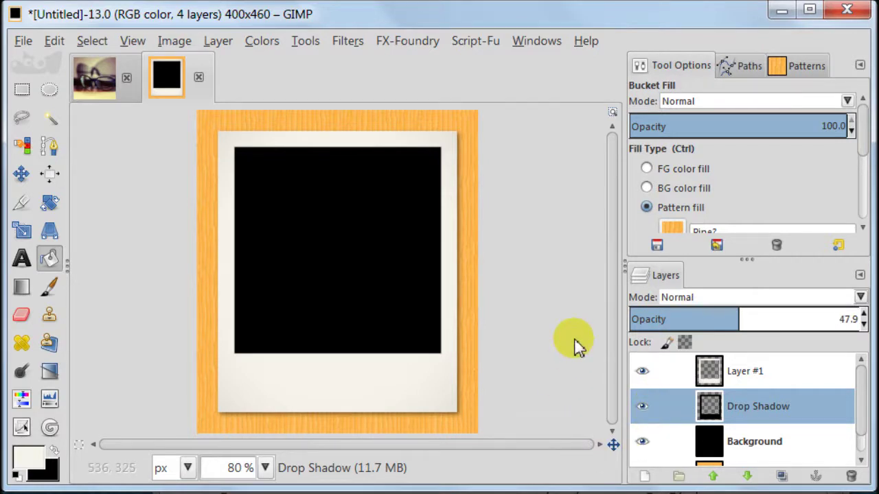
- Copy the glasses photo's Pasted Layer to the clipboard
click(94, 82)
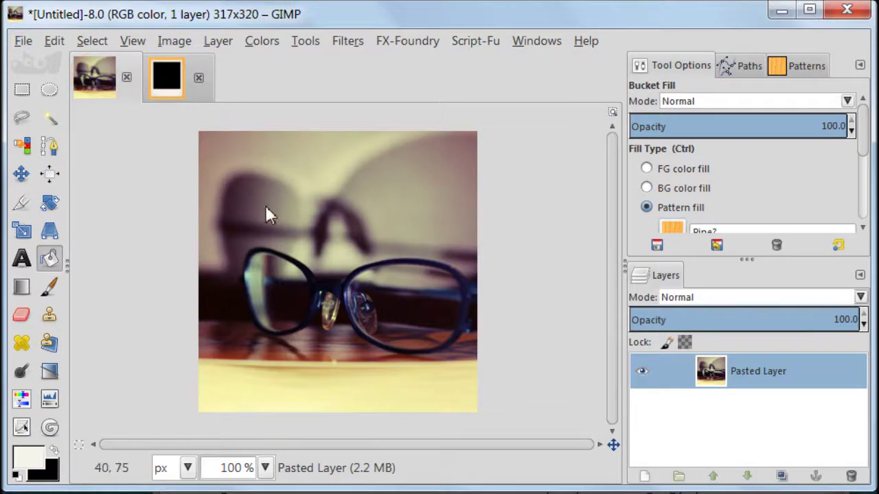
click(812, 388)
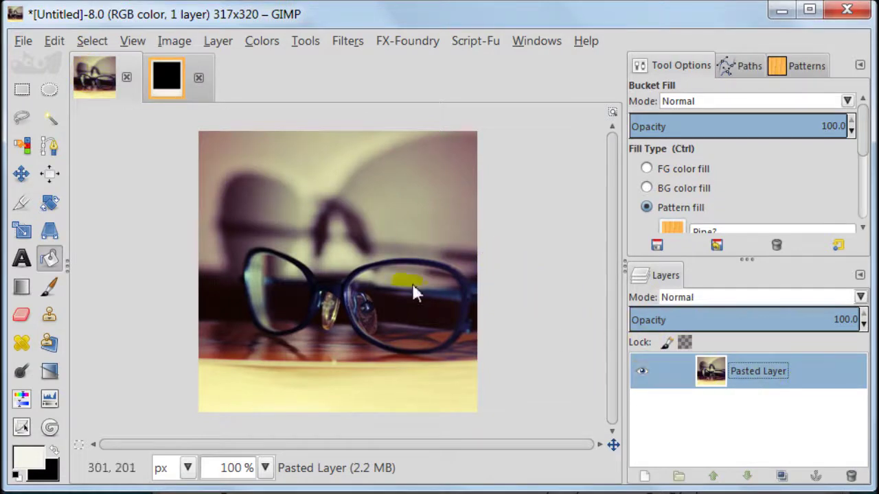
click(55, 40)
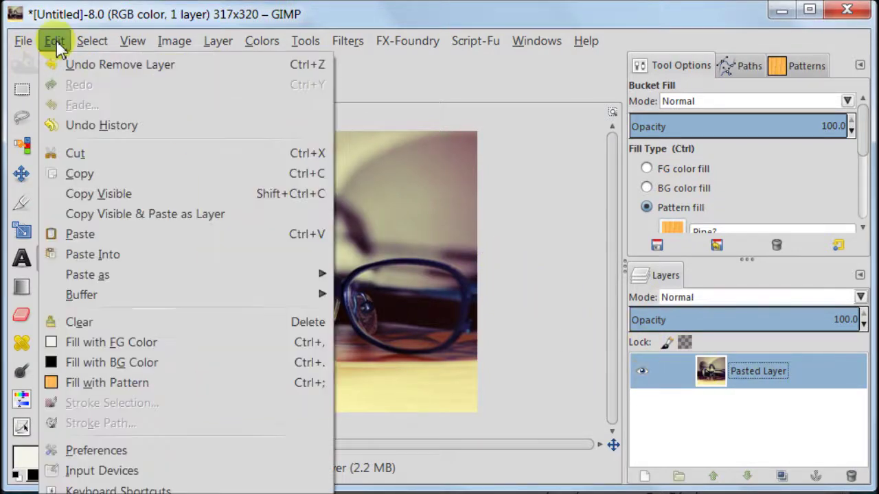
click(80, 173)
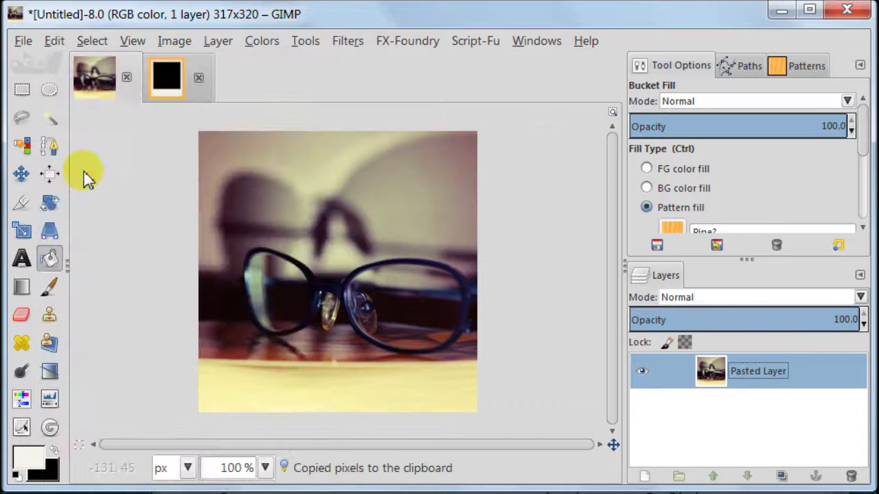
- Paste the photo as a new layer above Background and move it into the frame's window
click(166, 77)
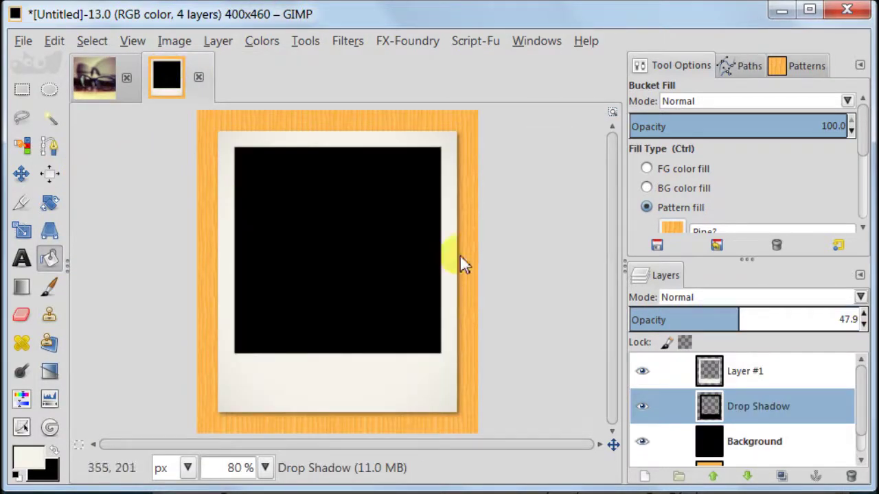
click(716, 445)
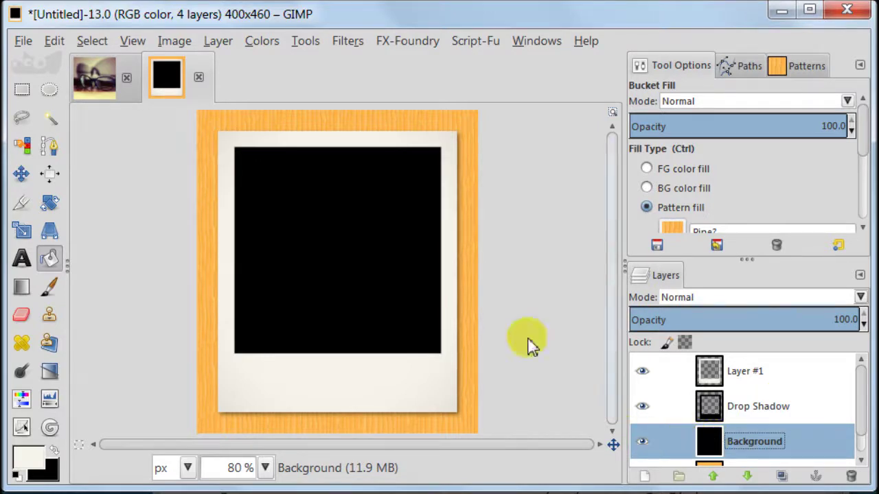
click(54, 43)
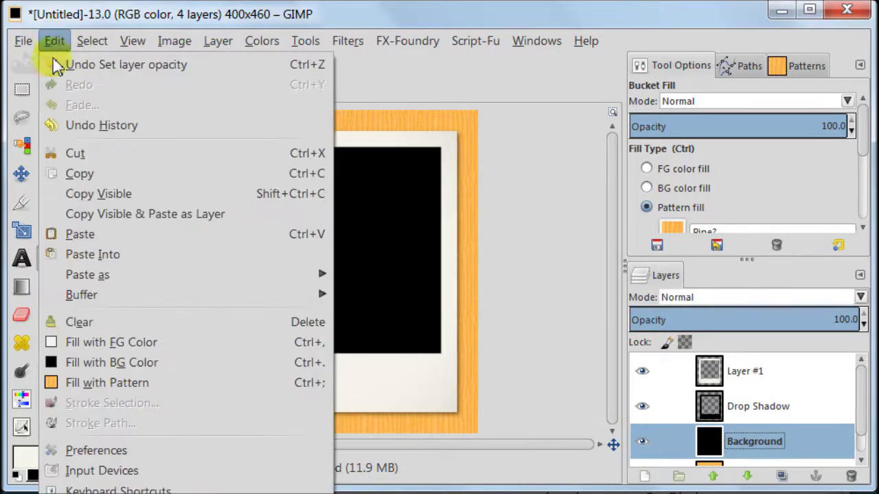
mouse_move(130, 274)
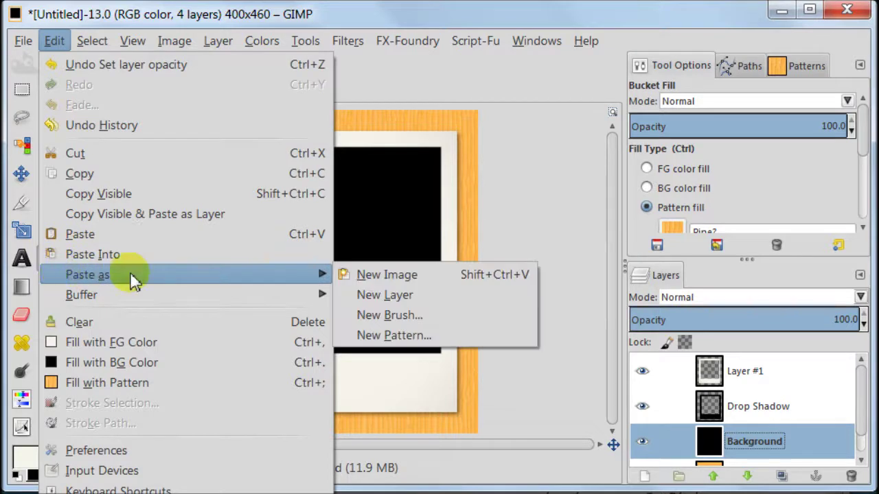
click(489, 296)
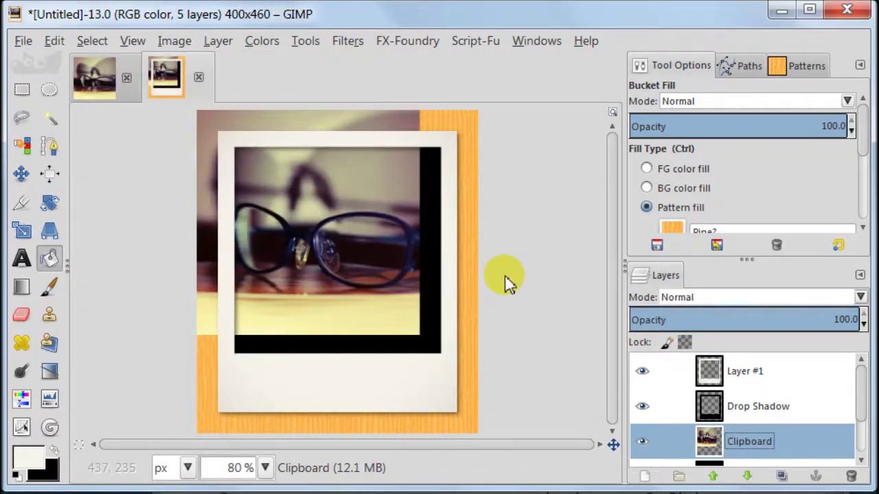
click(21, 174)
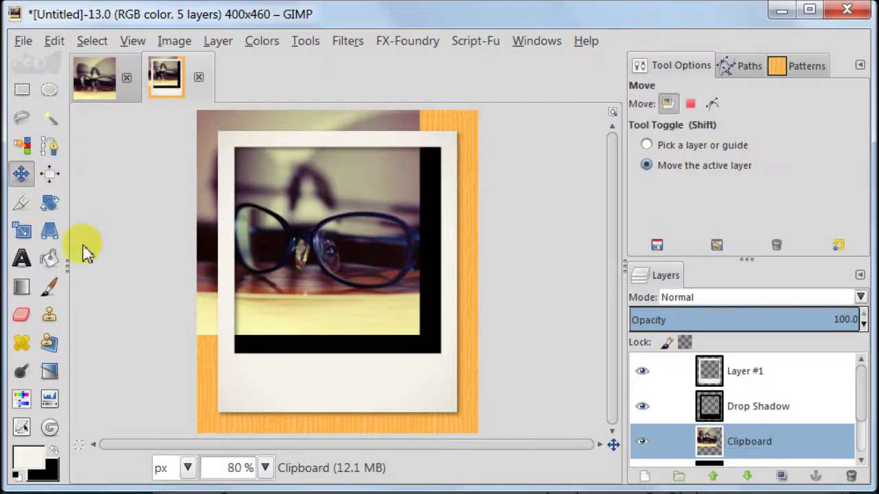
drag(359, 257, 382, 274)
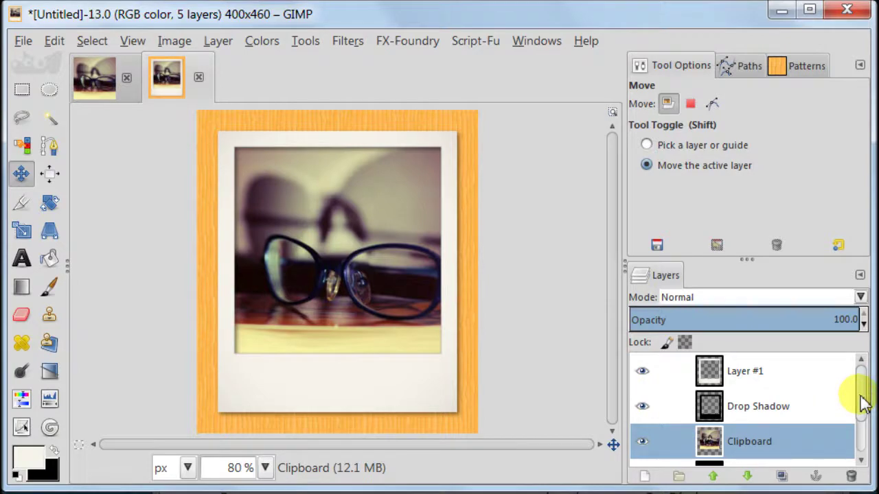
- Add a new transparent layer above the frame layer Layer #1
click(764, 374)
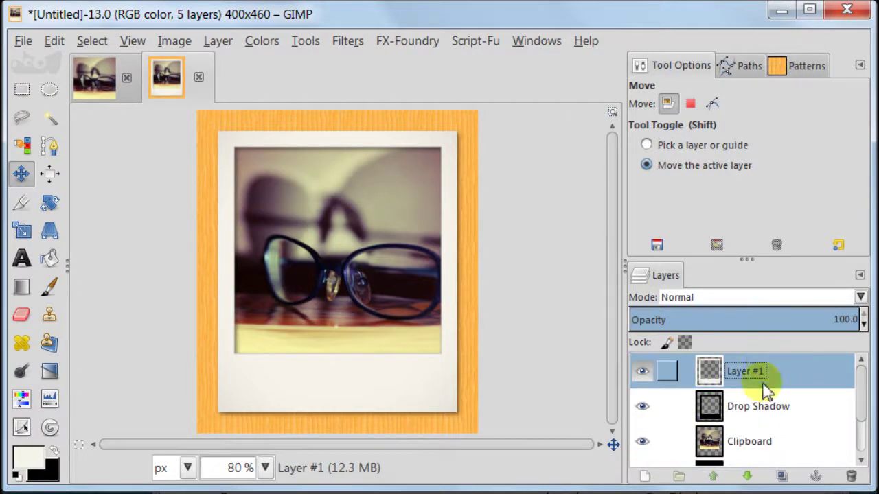
click(644, 477)
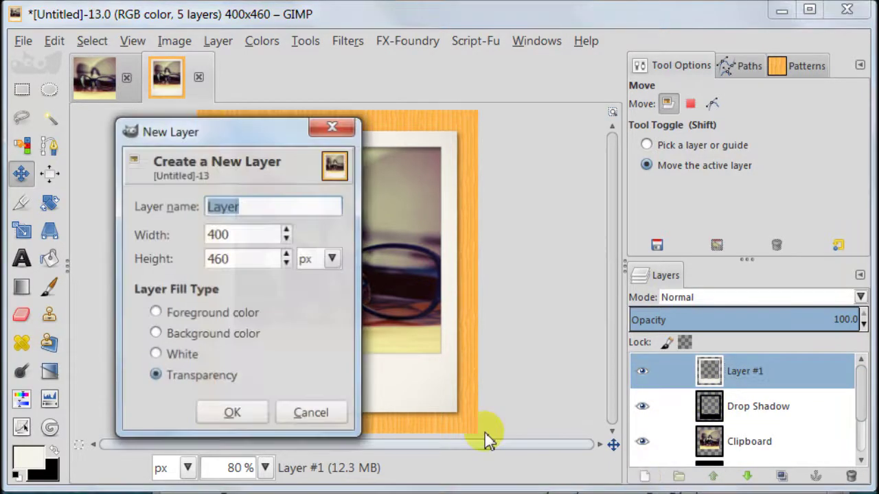
click(241, 415)
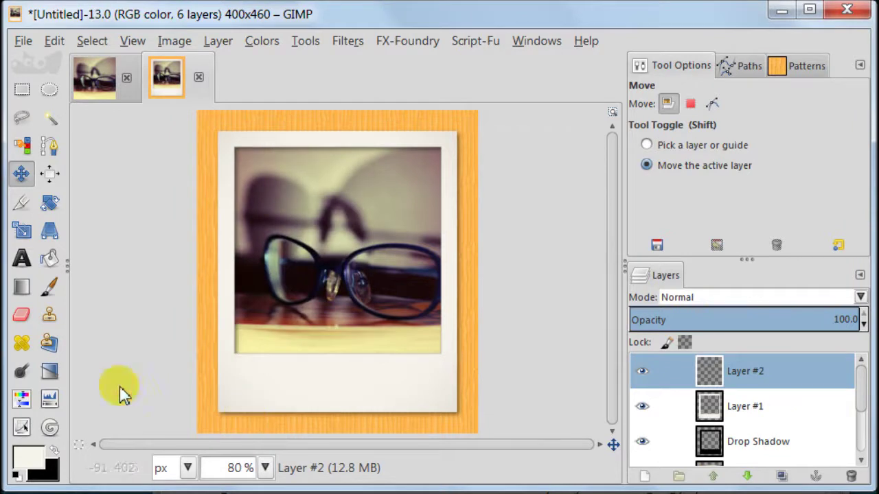
- Free-select a tilted four-corner tape shape over the frame's top-left corner
click(22, 117)
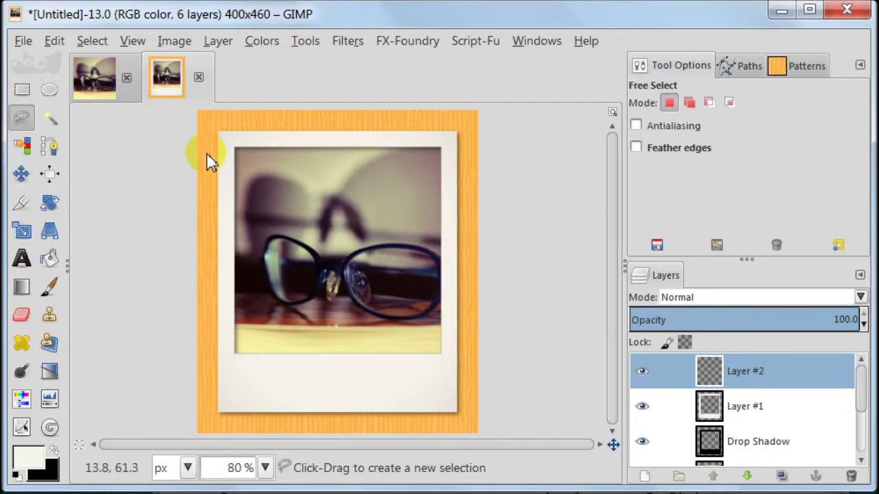
click(205, 147)
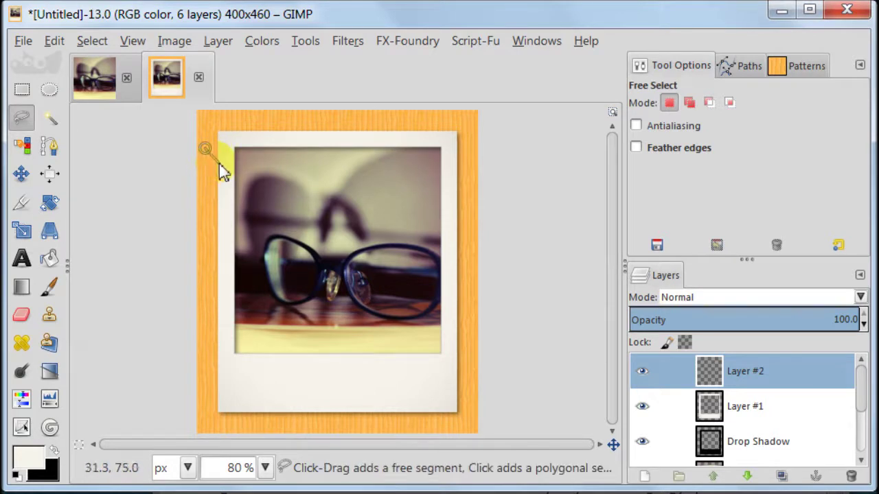
click(219, 162)
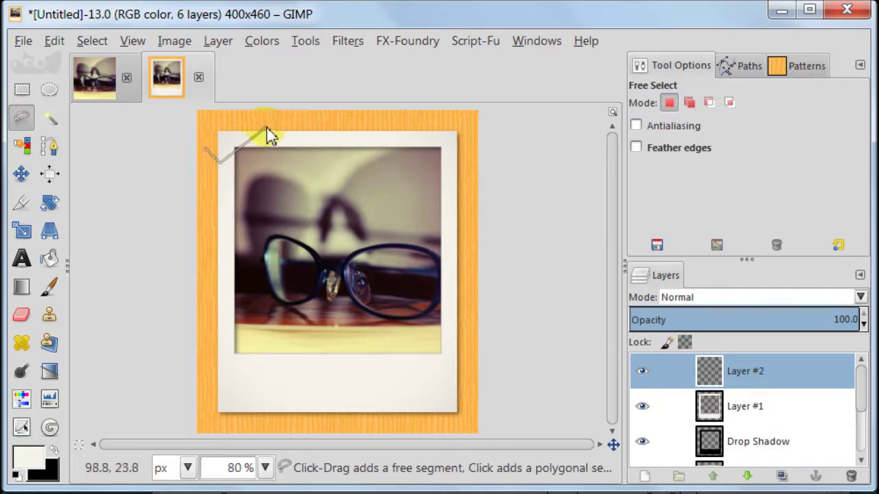
click(266, 126)
click(245, 113)
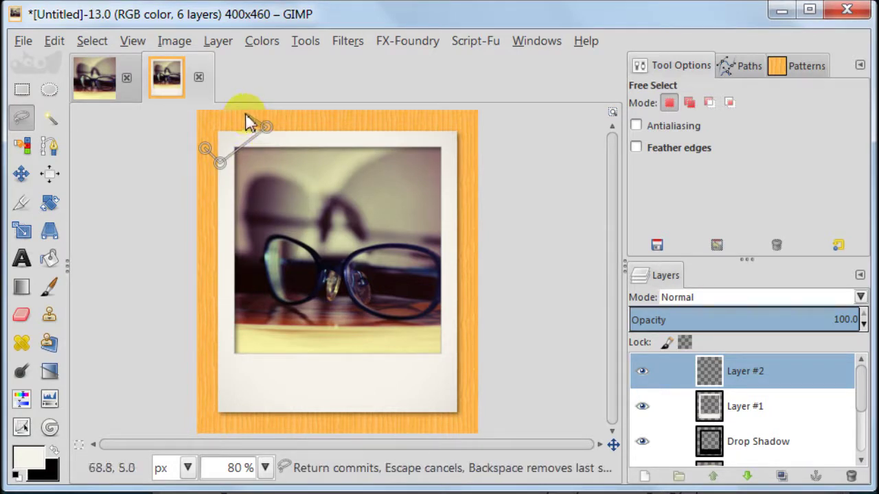
click(206, 147)
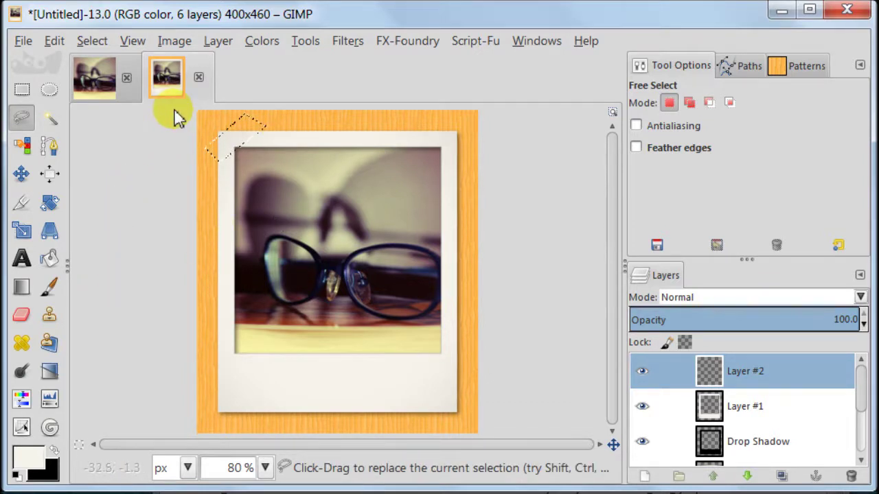
- Save the tape selection as a path, deselect, then restore it from the path
click(742, 65)
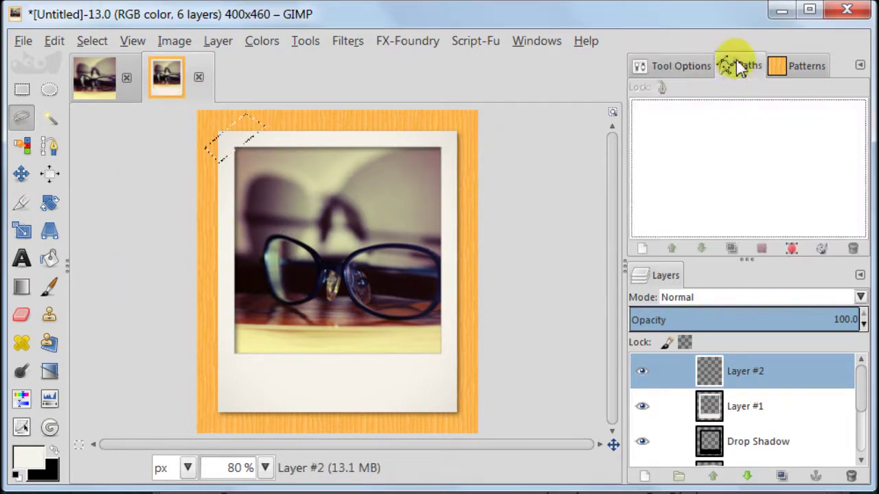
click(791, 249)
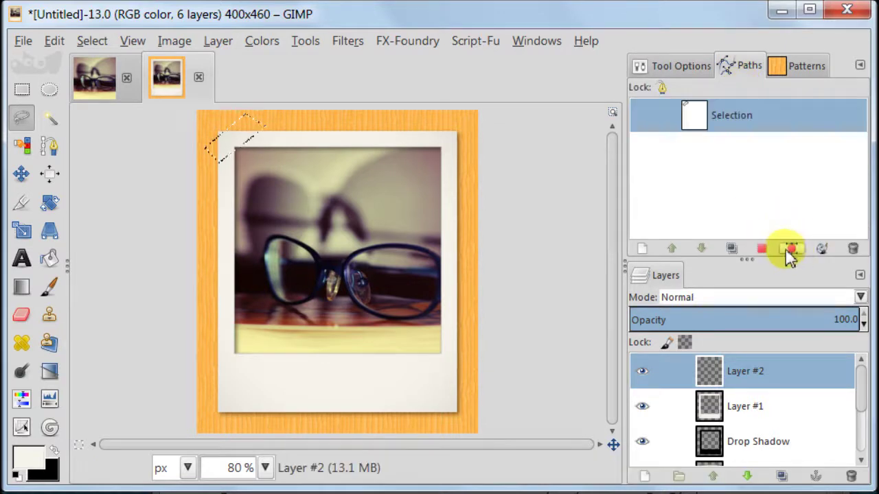
click(92, 41)
click(103, 85)
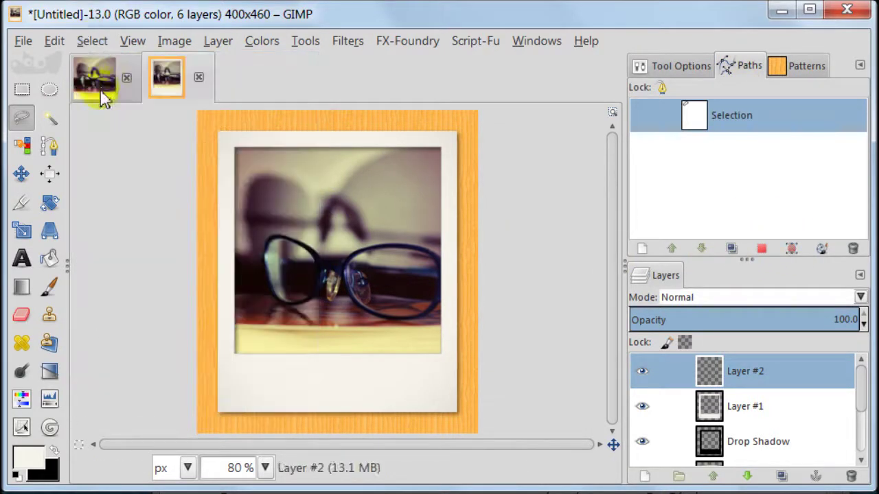
click(762, 249)
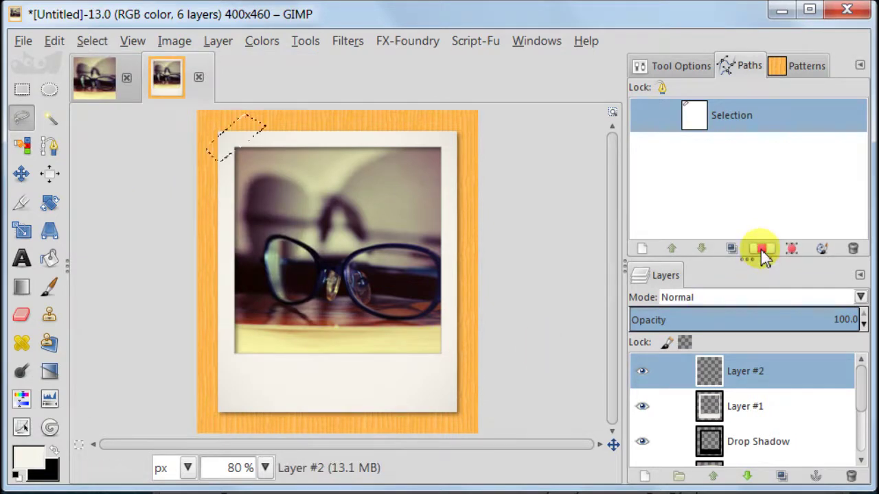
- Set the foreground colour to pure white (ffffff)
click(27, 469)
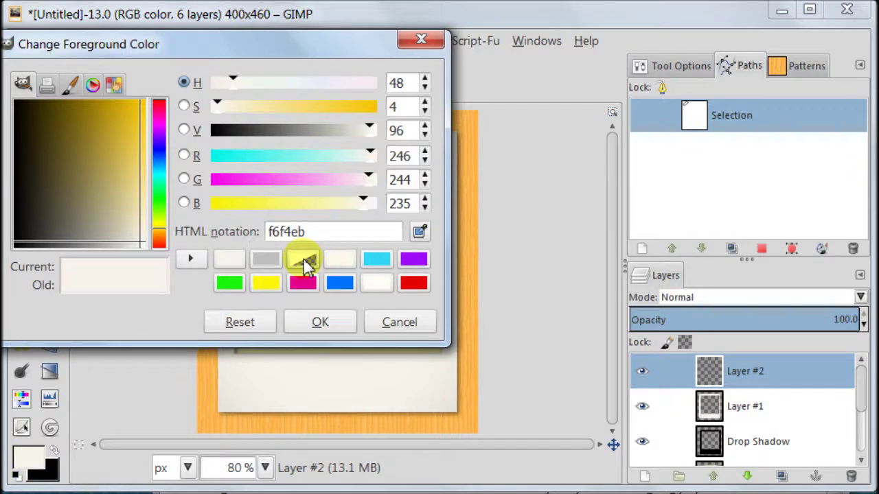
click(306, 264)
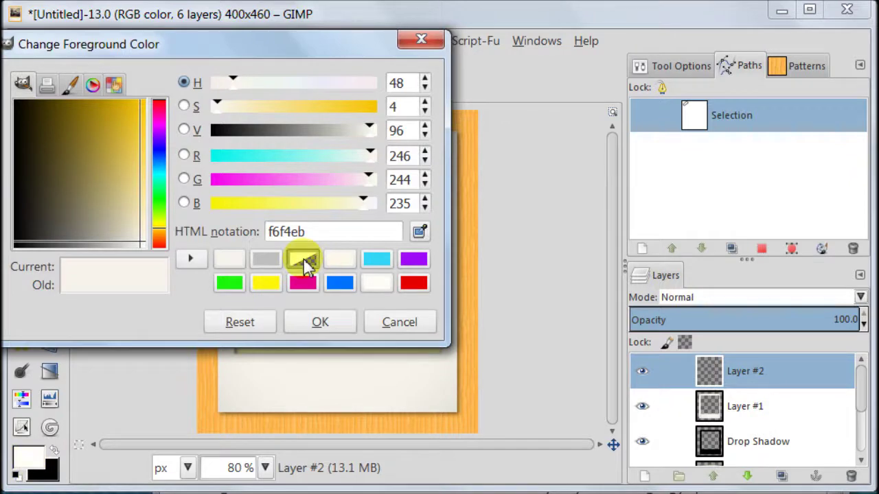
click(320, 322)
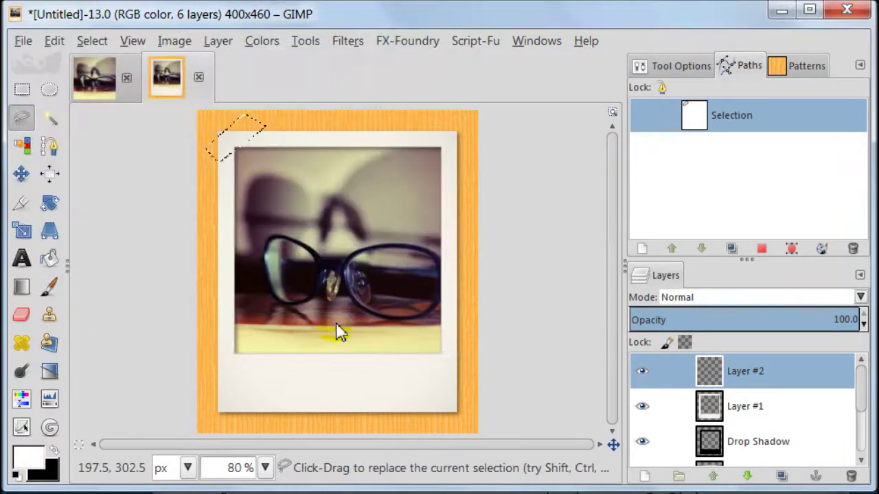
- Bucket-fill the top-left tape selection with the white foreground colour, then select none
click(48, 262)
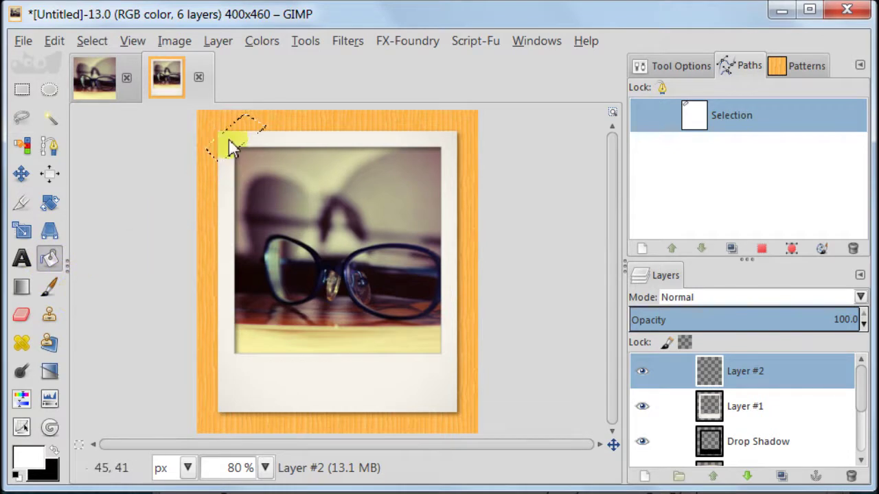
click(663, 66)
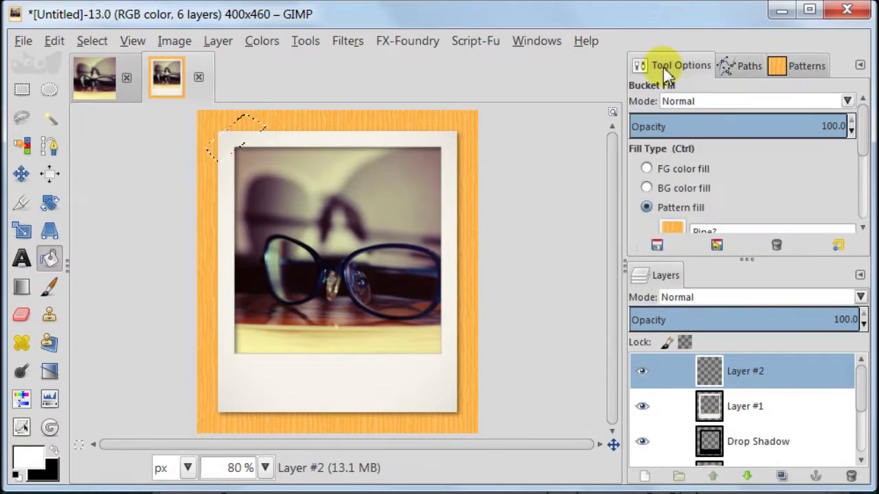
click(668, 169)
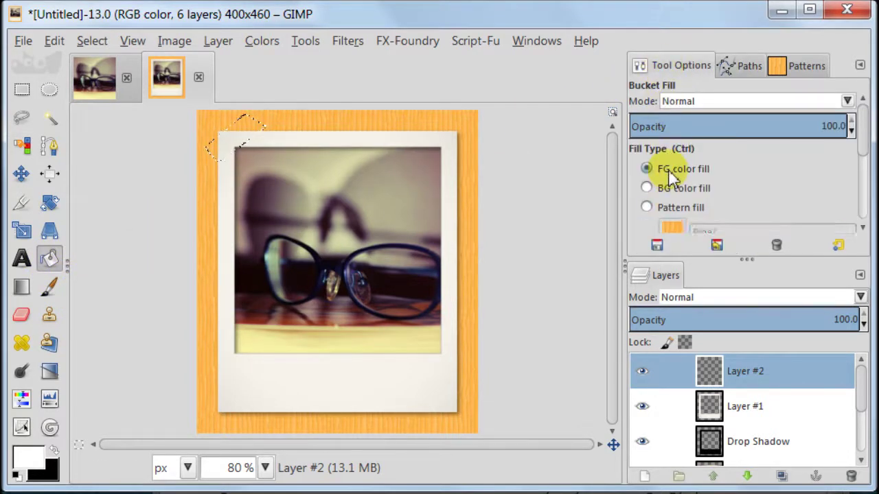
click(240, 139)
click(90, 41)
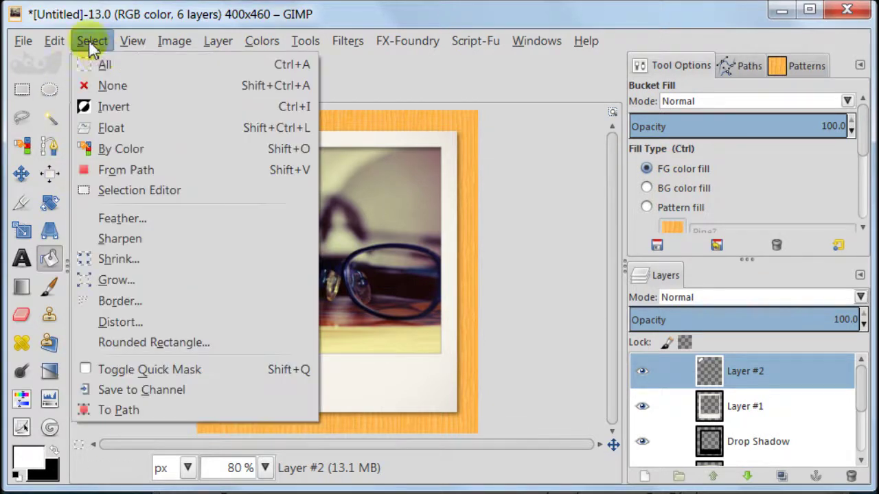
click(106, 86)
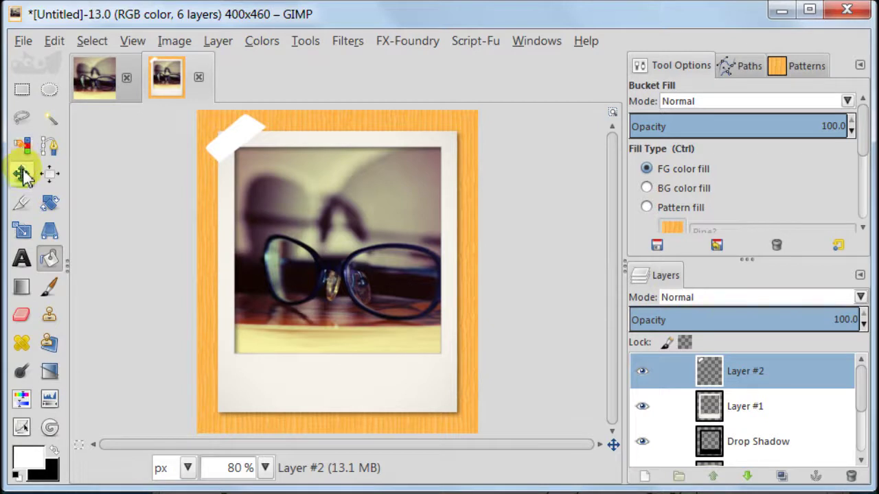
- Free-select a four-point tape shape across the frame's bottom-right corner
click(21, 118)
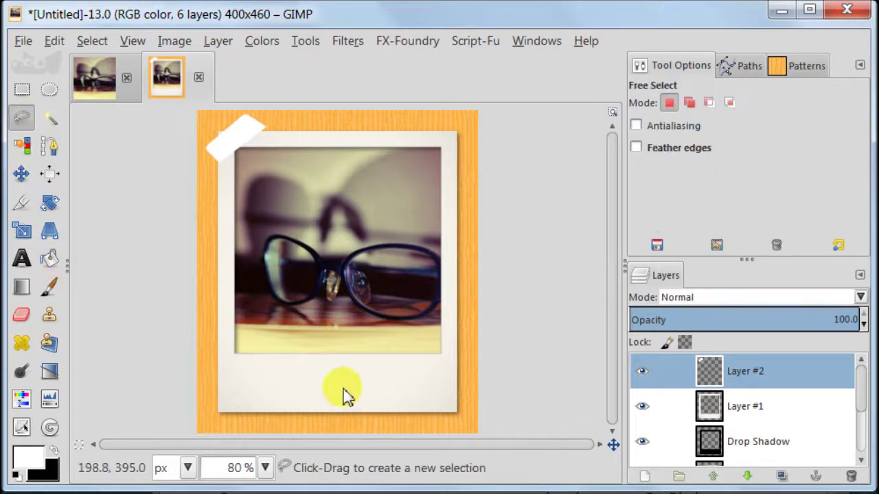
click(464, 364)
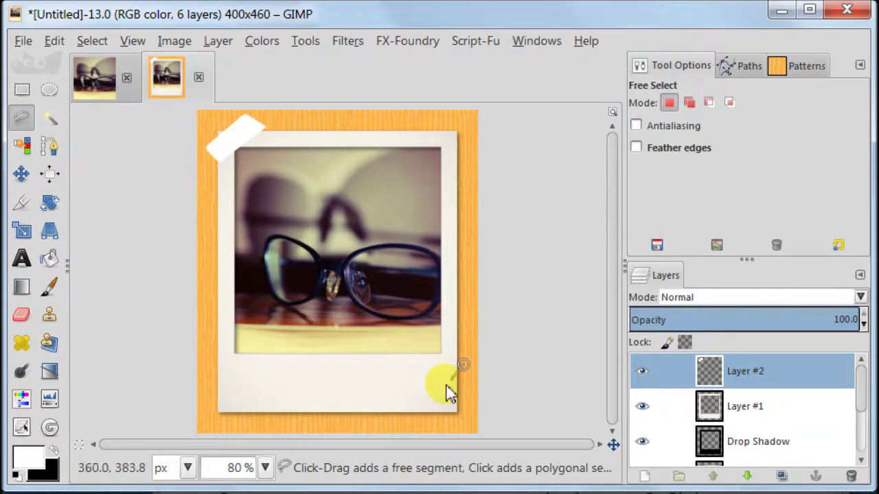
click(407, 417)
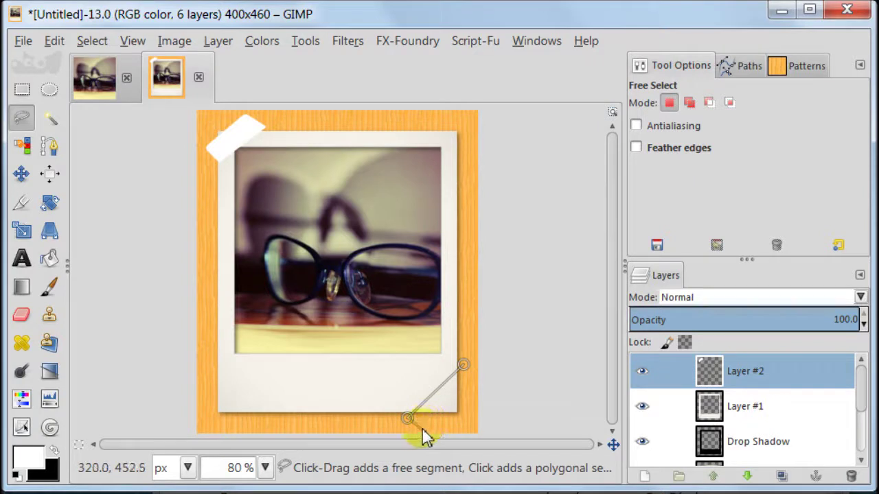
click(428, 427)
click(470, 393)
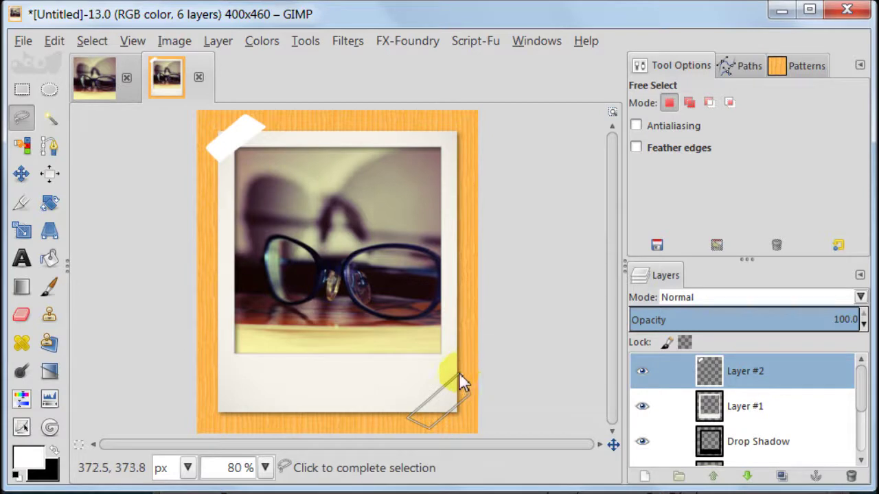
click(459, 372)
click(458, 373)
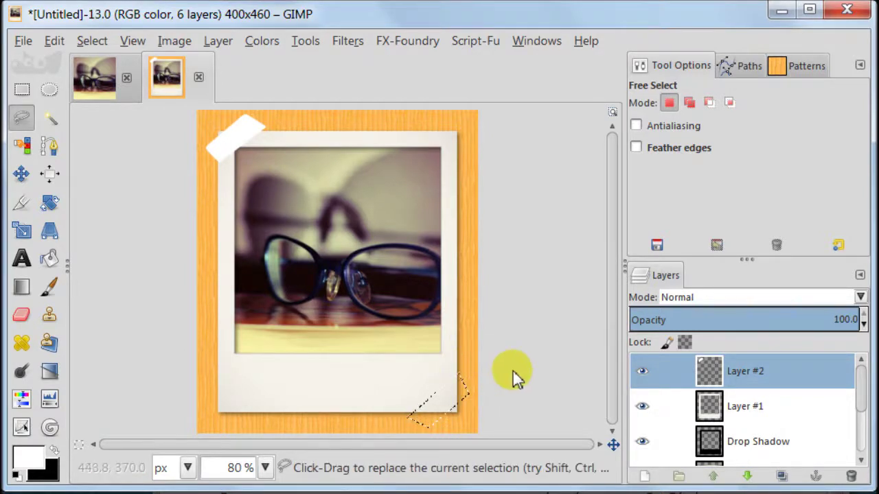
- Save the bottom-right tape selection as a path, deselect, then reload it from the path
click(49, 258)
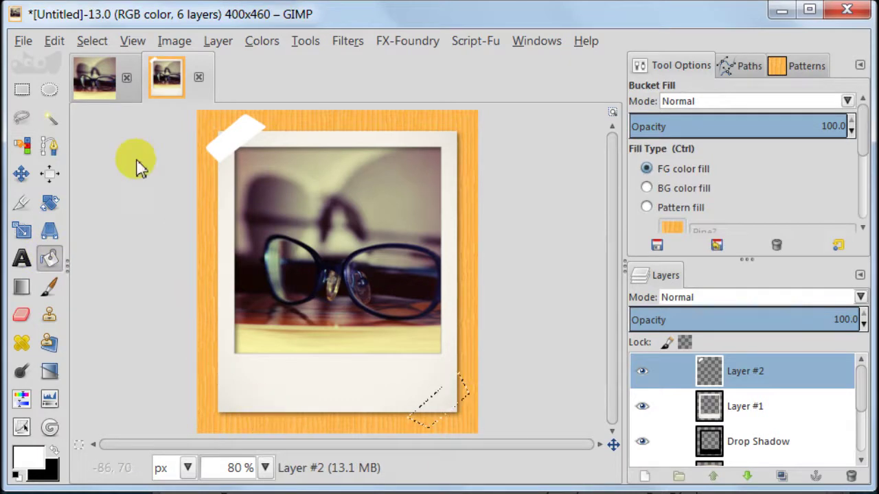
click(734, 69)
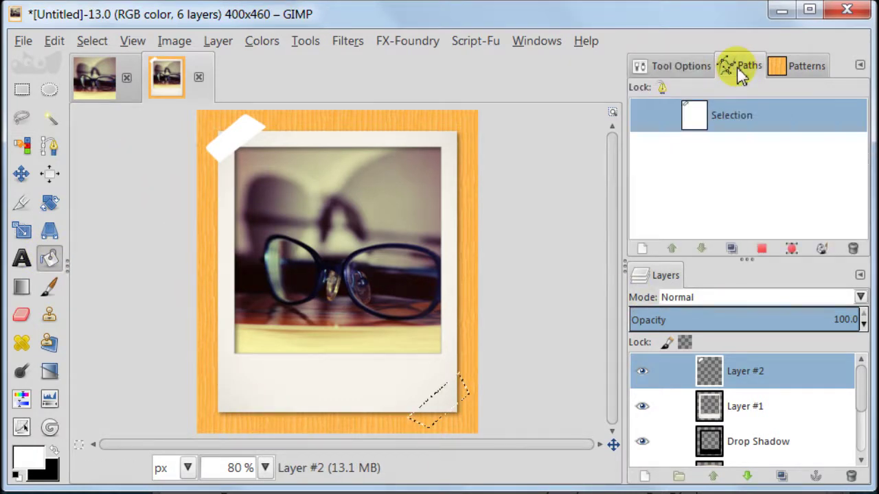
click(792, 251)
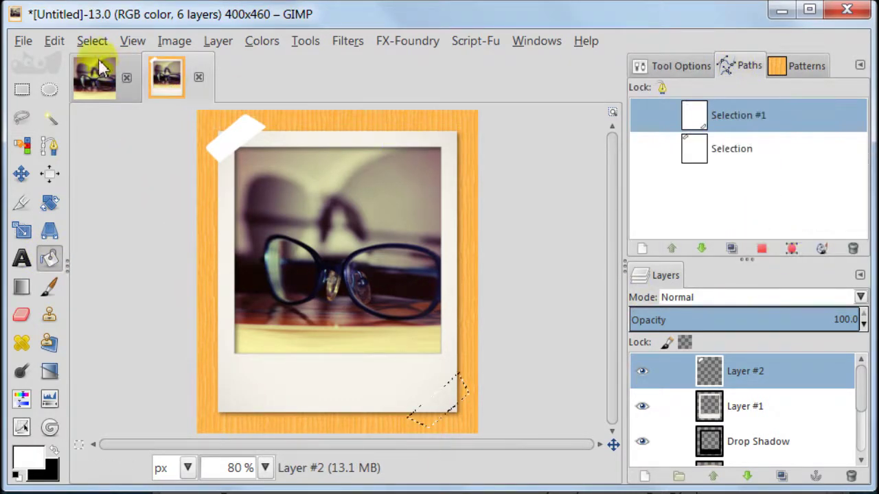
click(96, 42)
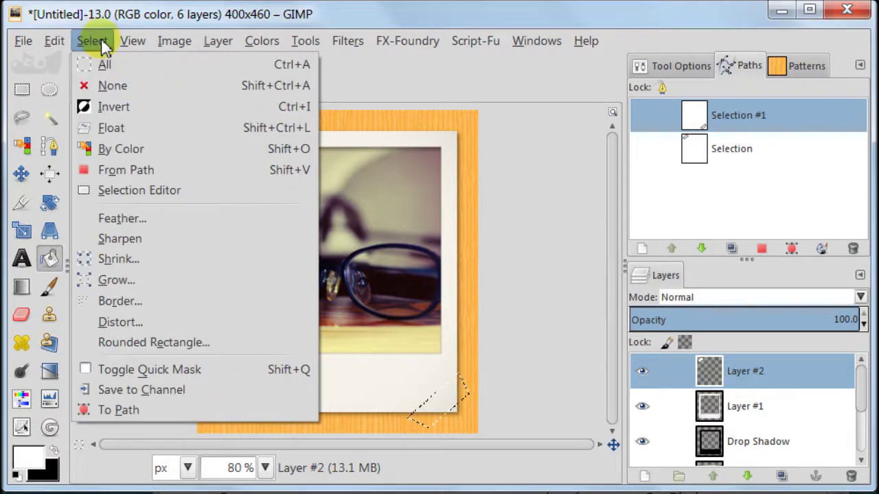
click(113, 86)
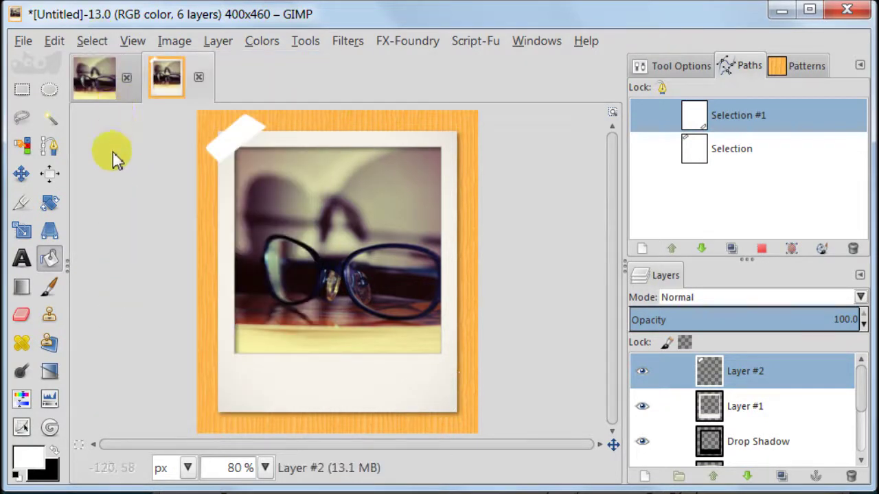
click(762, 250)
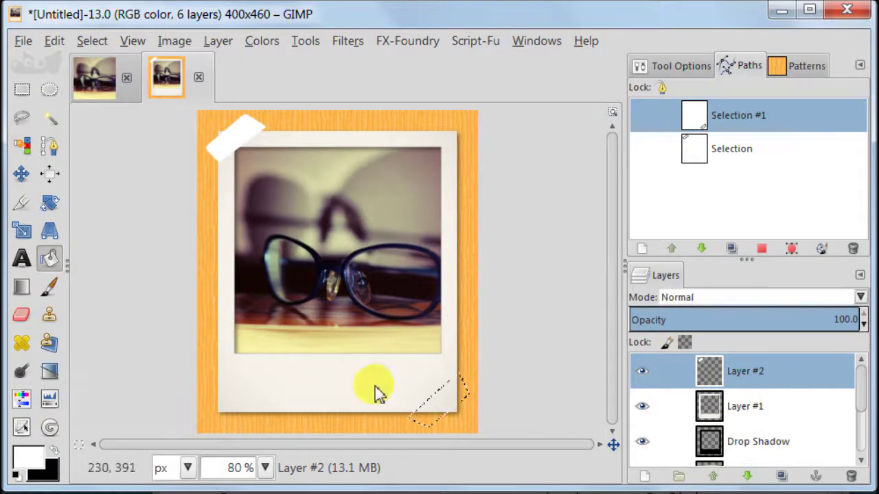
- Fill the bottom-right tape shape with white and clear the selection
click(450, 405)
click(94, 41)
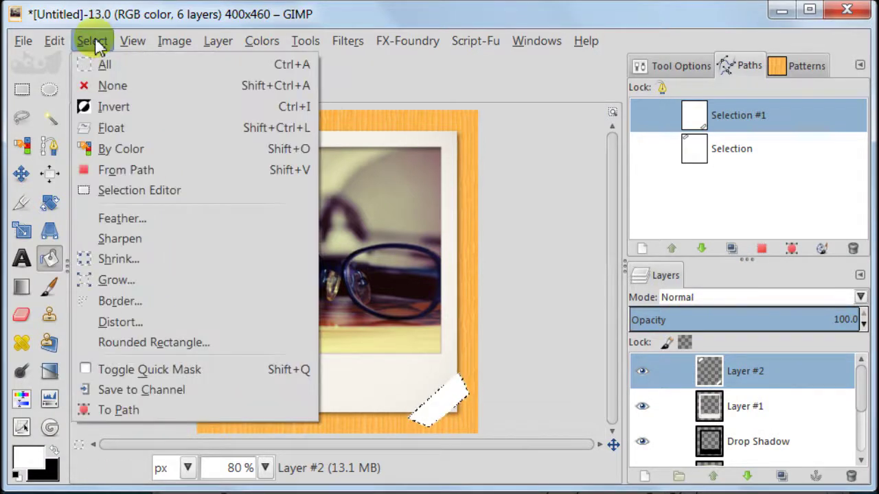
click(107, 85)
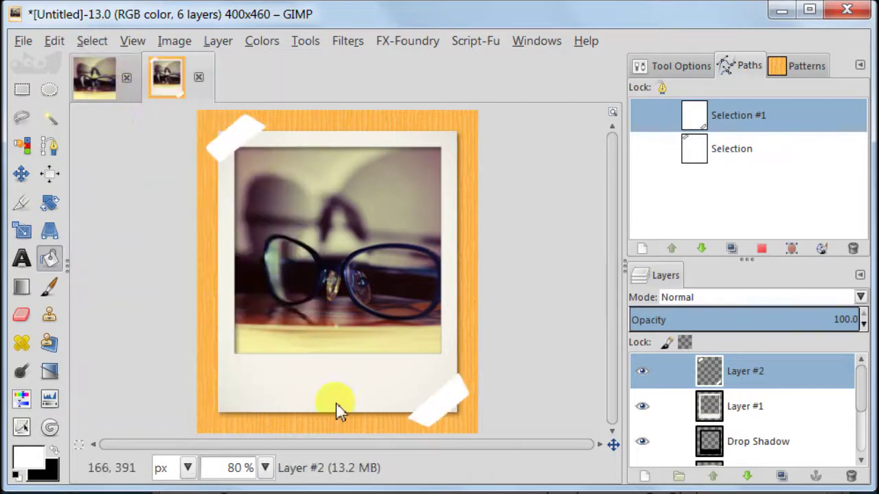
- Set the tape layer Layer #2's opacity to 49
click(717, 318)
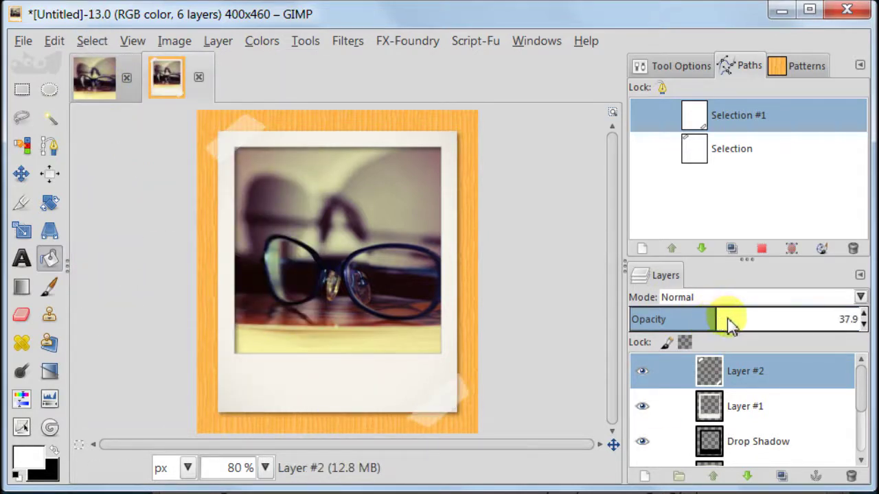
click(735, 319)
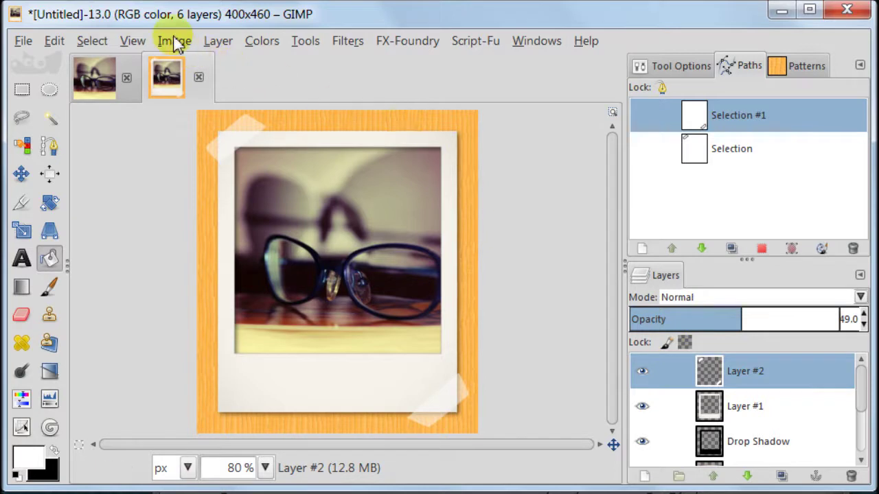
- Flatten the image into a single layer and view it at 100% zoom
click(175, 41)
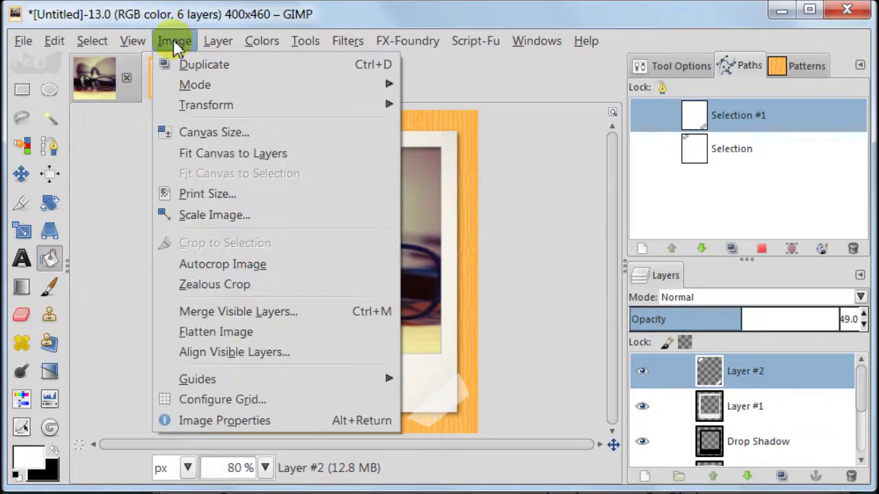
click(176, 331)
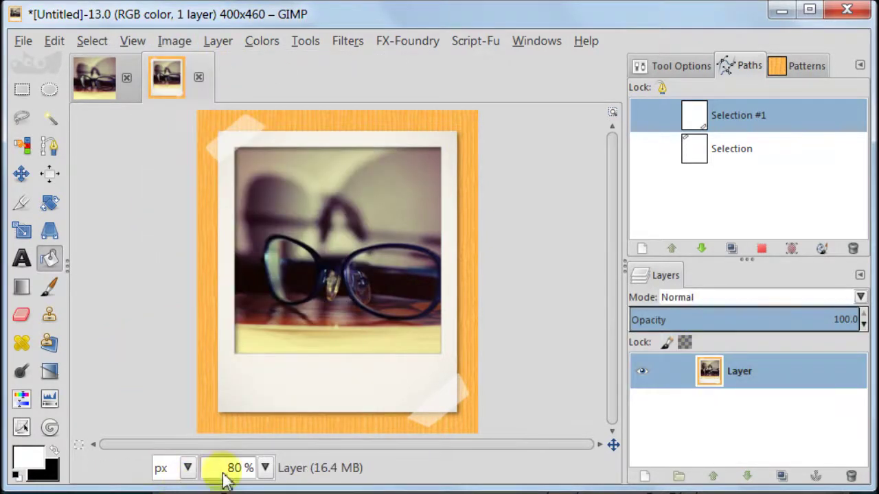
click(265, 468)
click(254, 490)
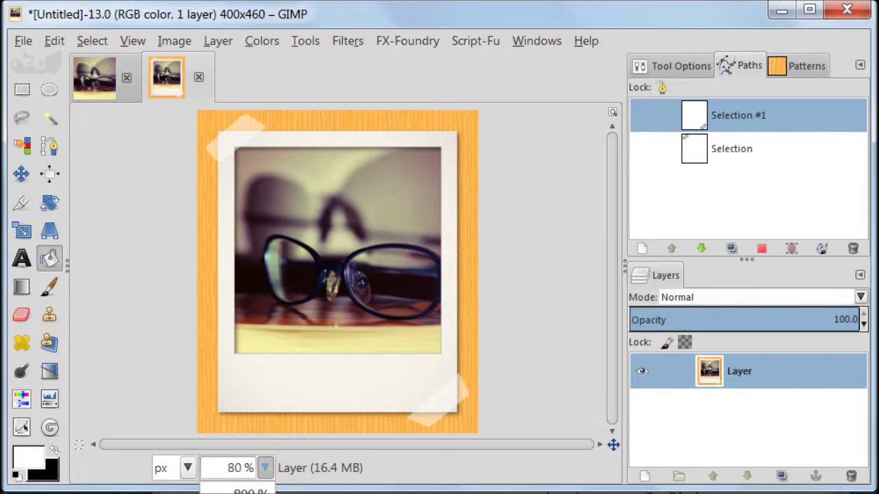
drag(608, 280, 621, 357)
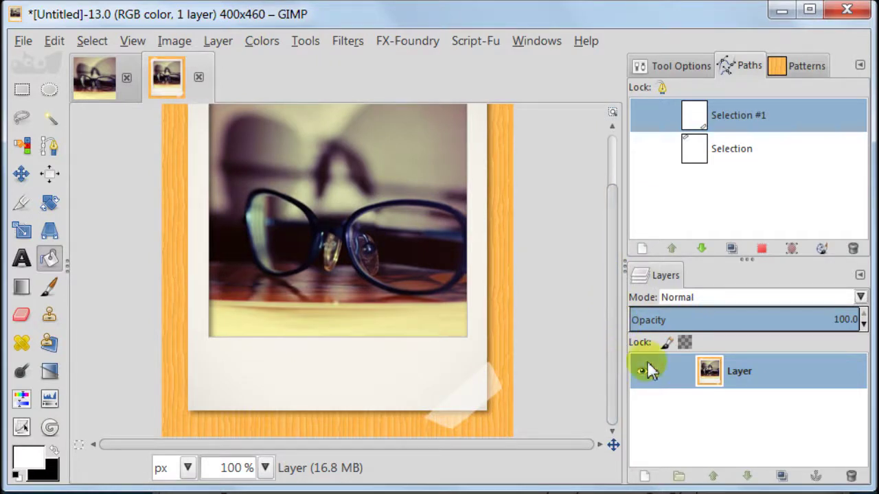